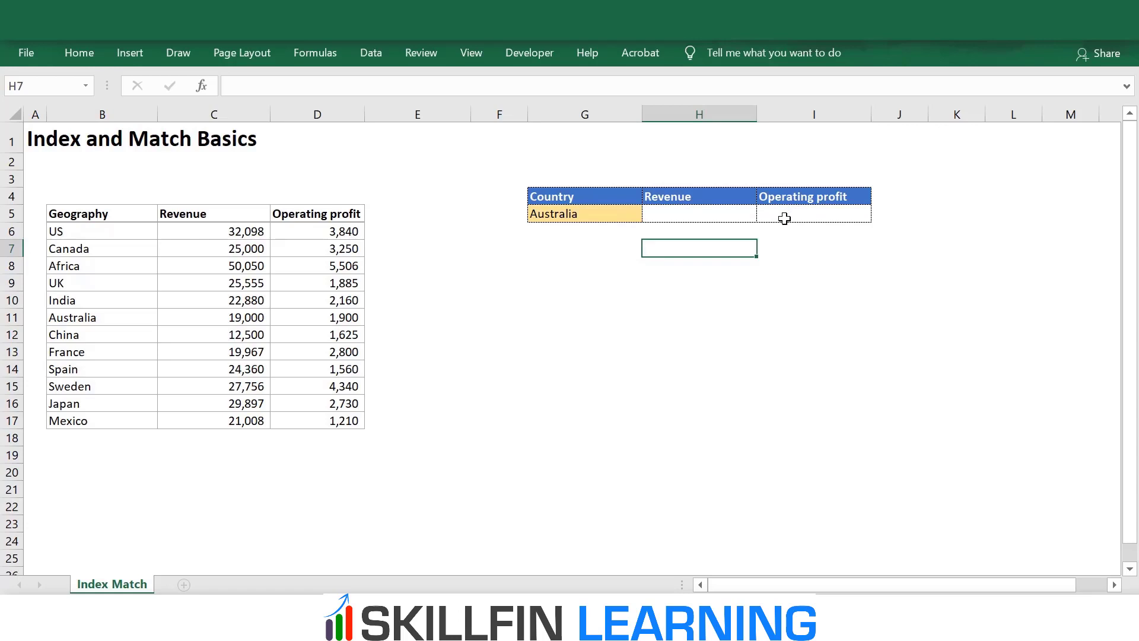
Step: Enter =INDEX(B6:B17,2) in H7 and check its result against the second entry of the Geography list
text(=index)
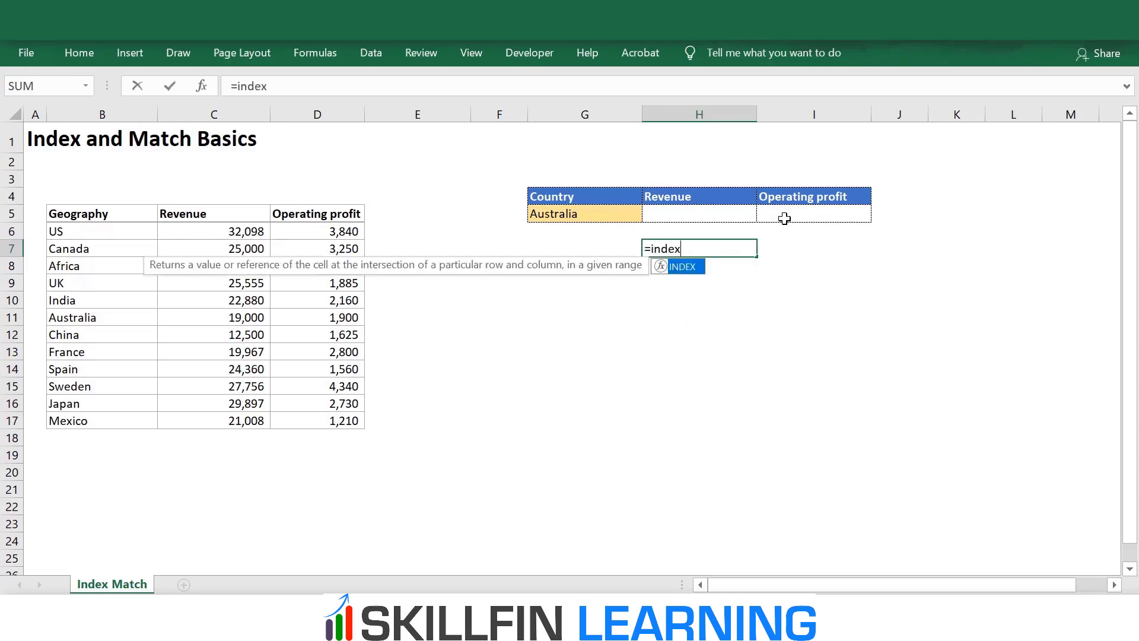
text(()
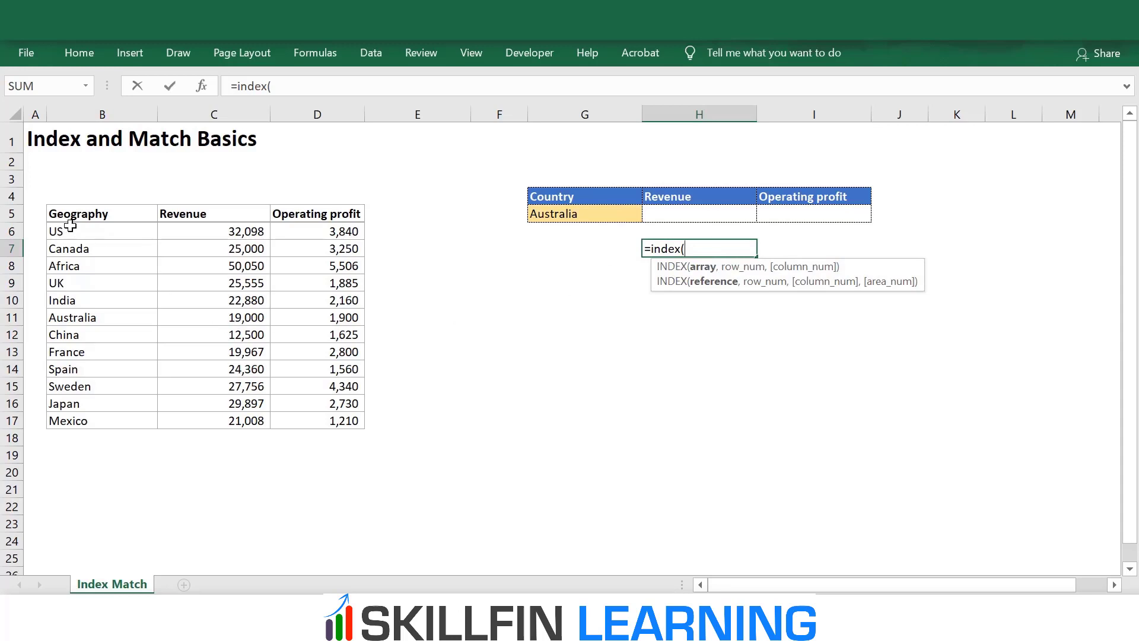
drag(63, 232, 70, 424)
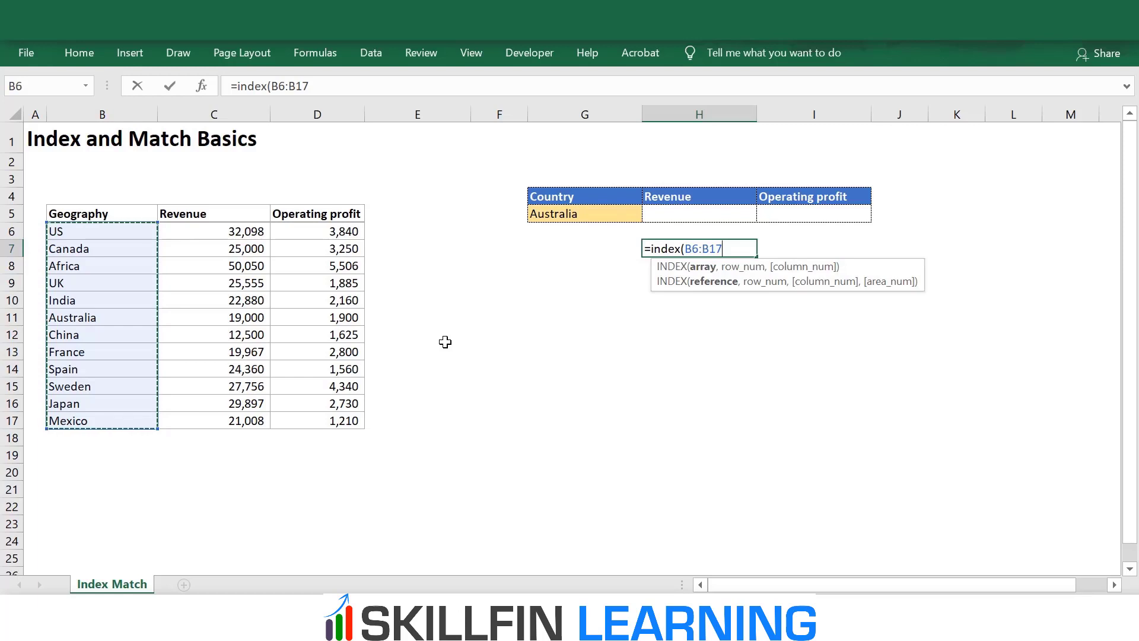
text(,)
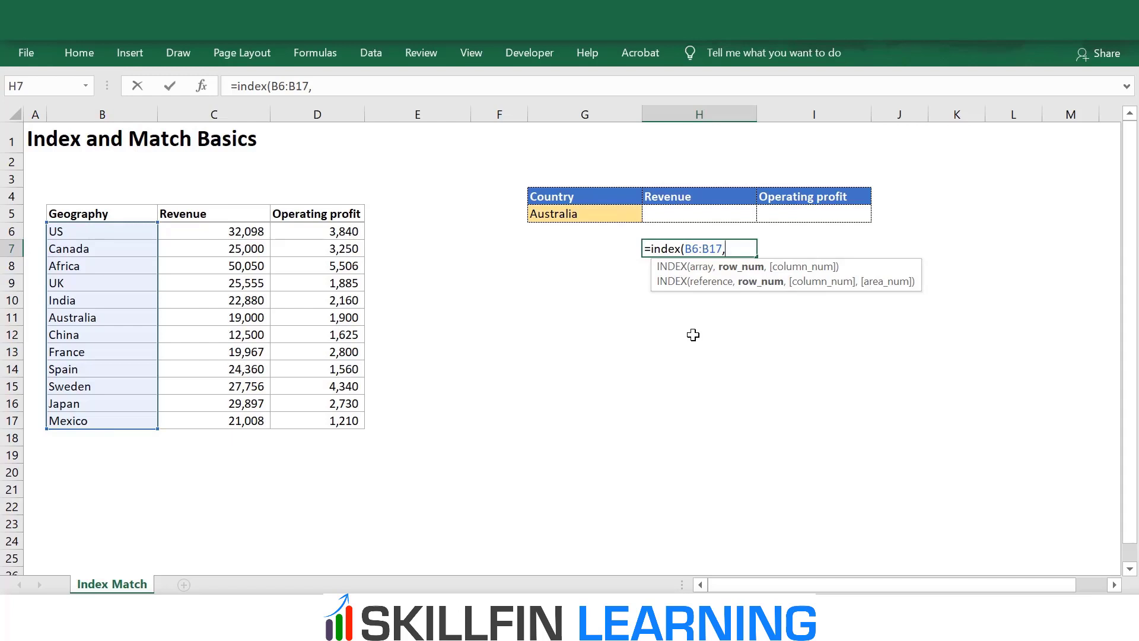
text(2))
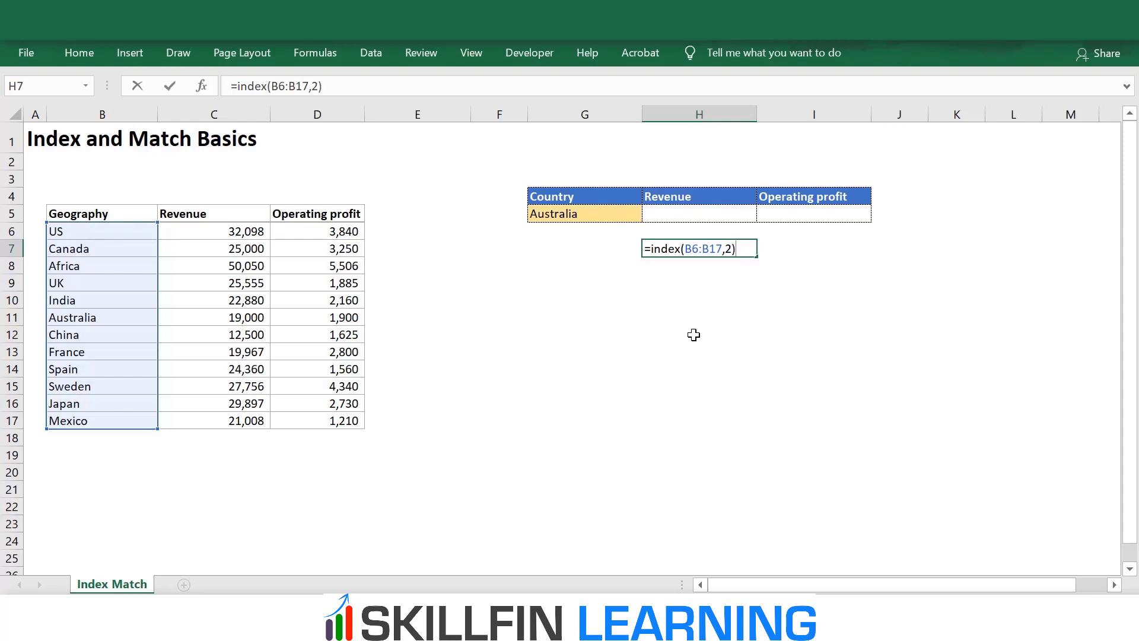
key(Return)
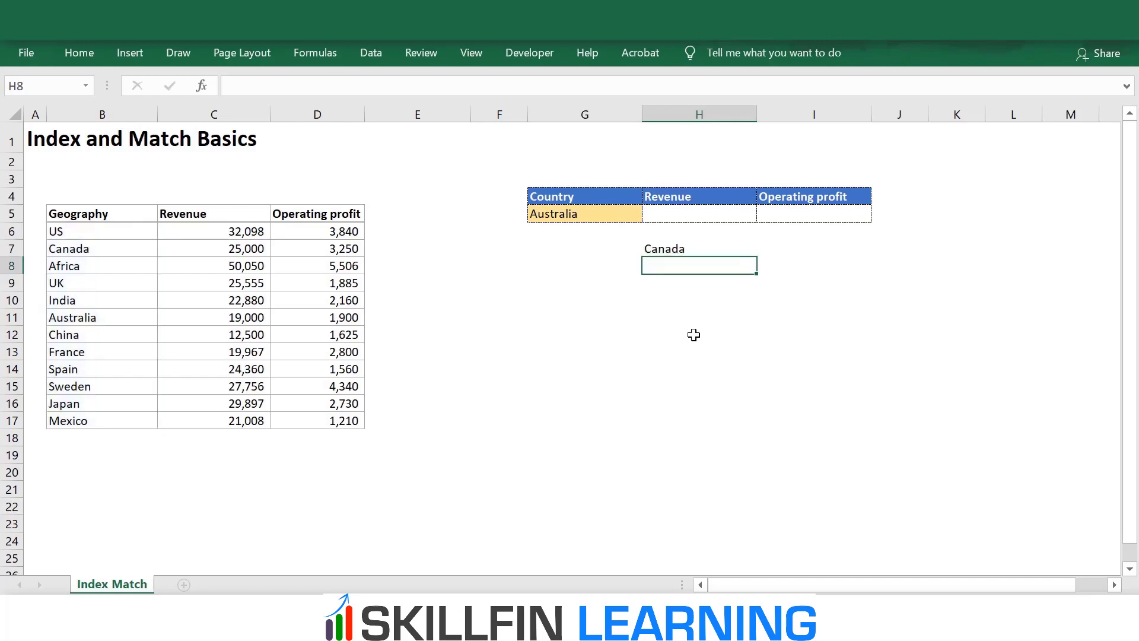
click(669, 250)
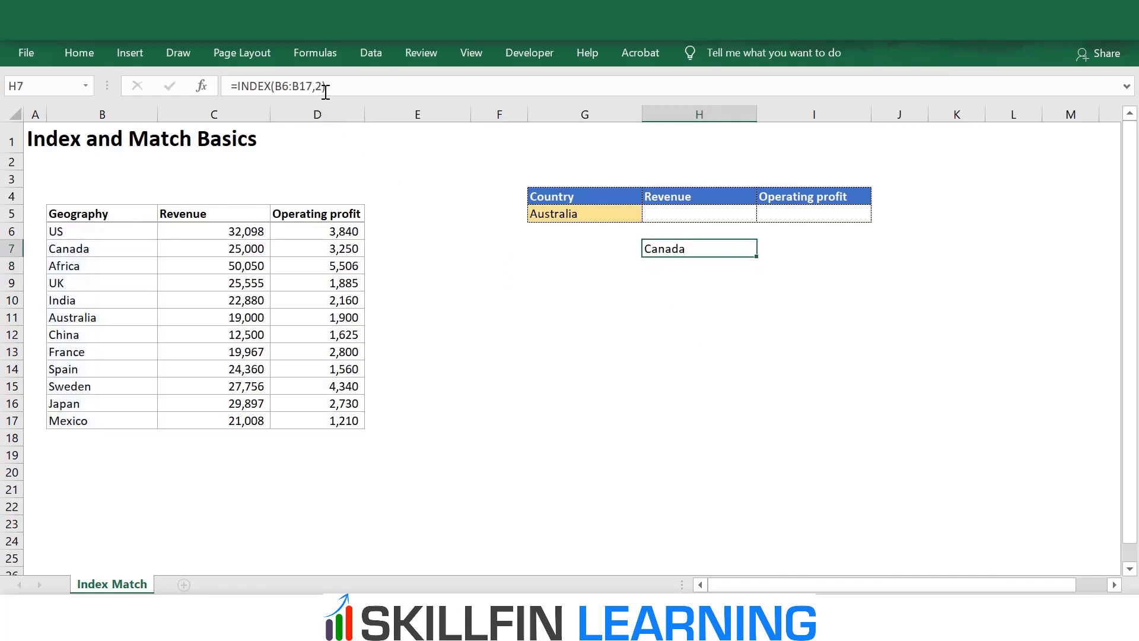
drag(122, 234, 122, 251)
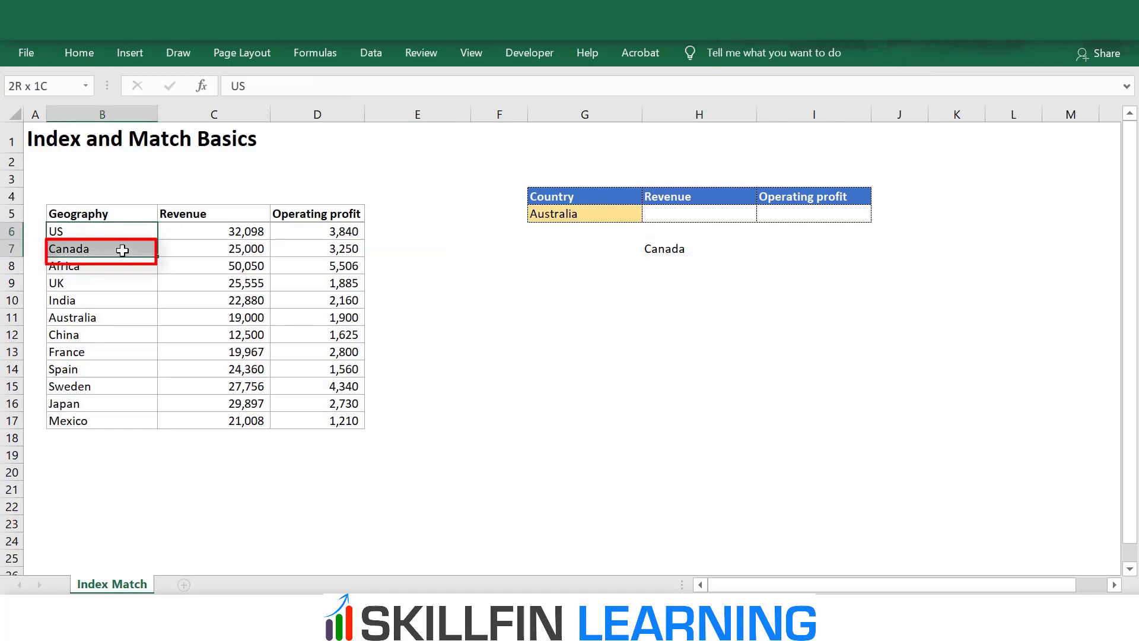
click(122, 251)
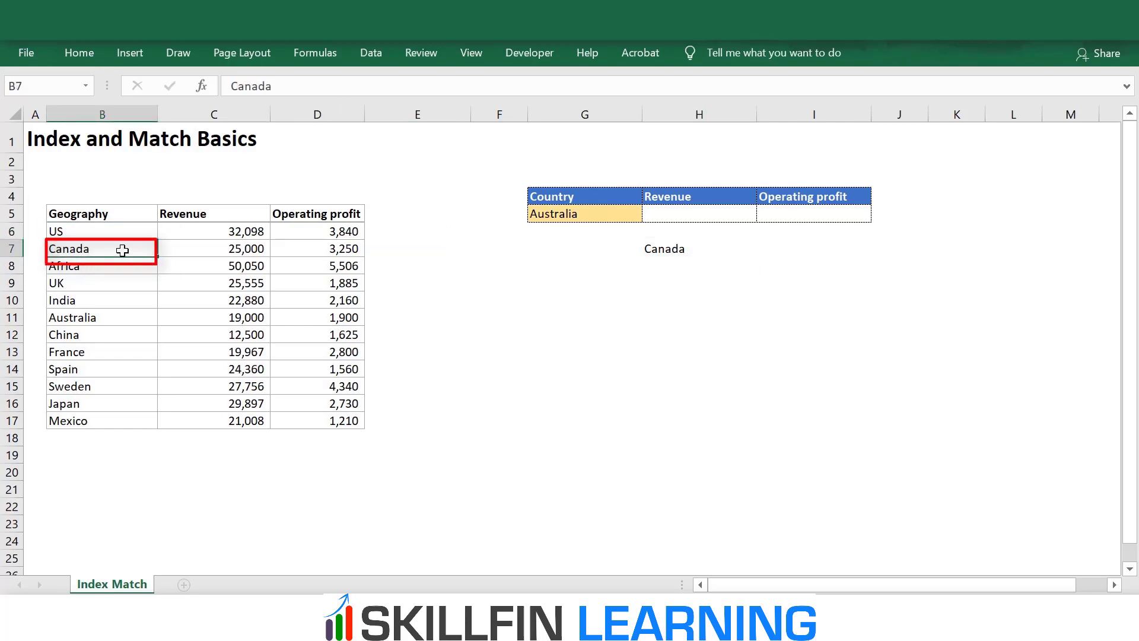
Step: Change the row number of the INDEX formula in H7 to 4
click(650, 247)
key(F2)
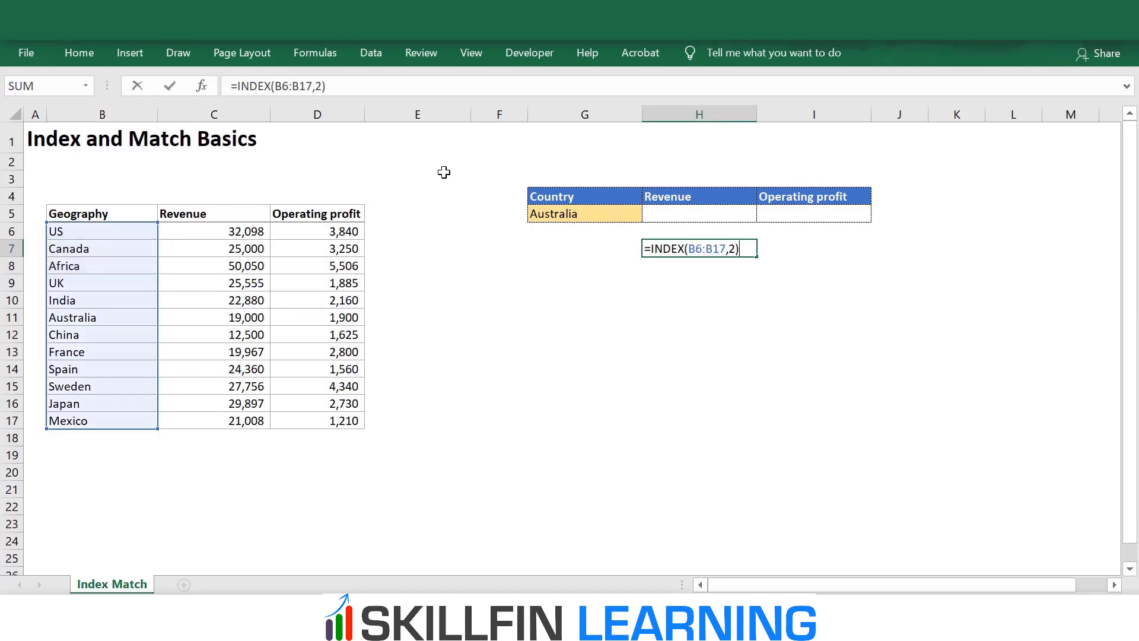
drag(735, 249, 730, 250)
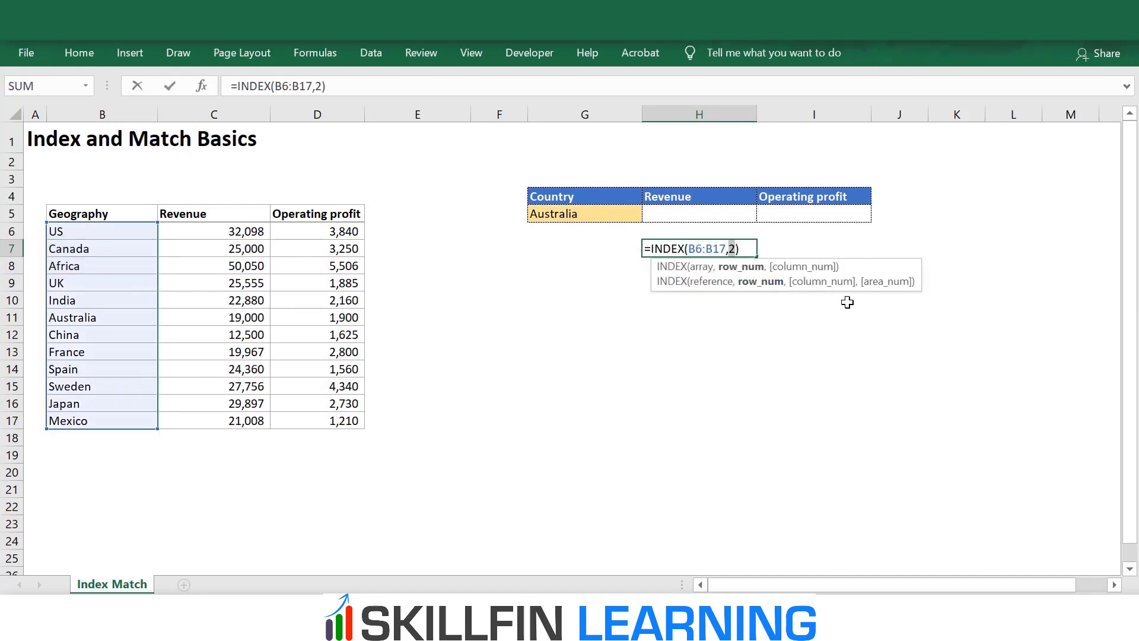
text(4)
key(Return)
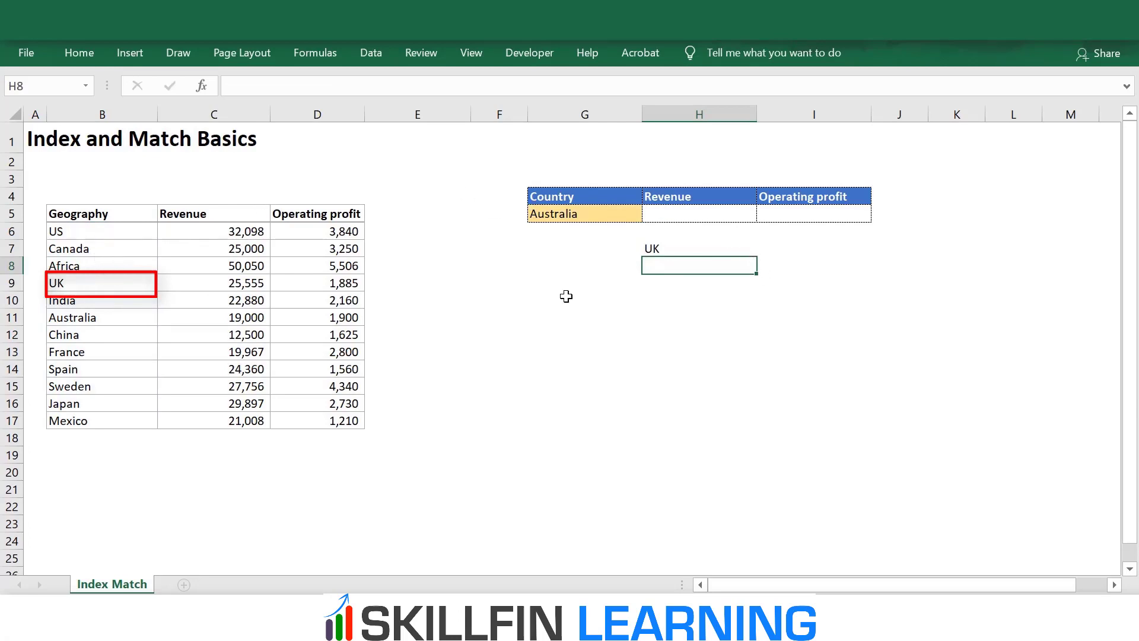
Step: Add a column number of 1 to the INDEX formula in H7
click(657, 248)
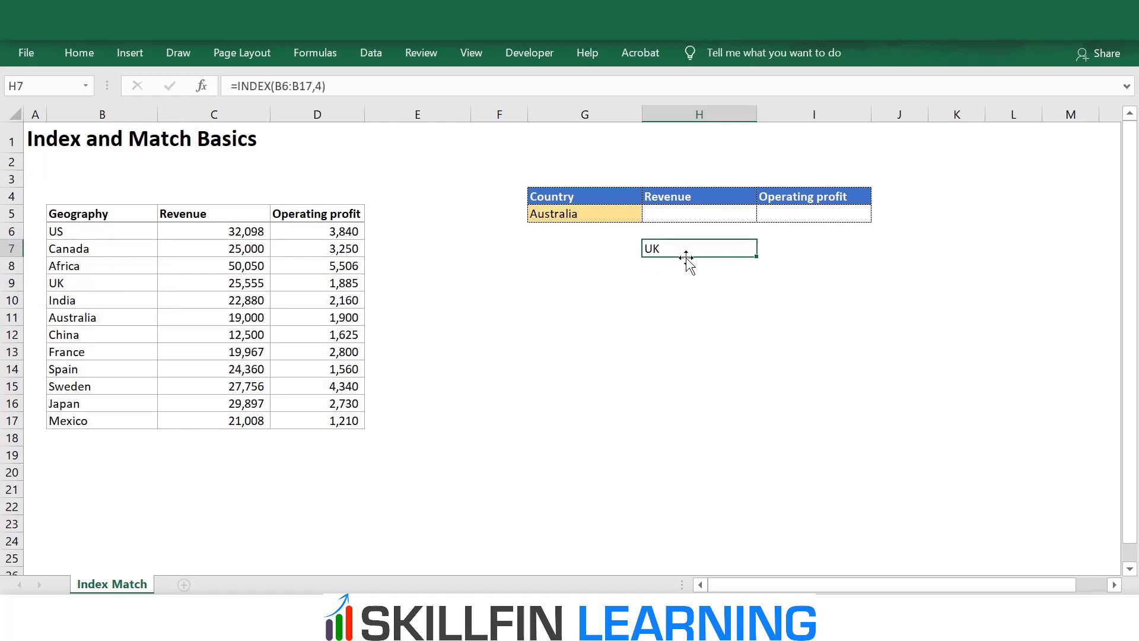
double_click(686, 260)
click(736, 248)
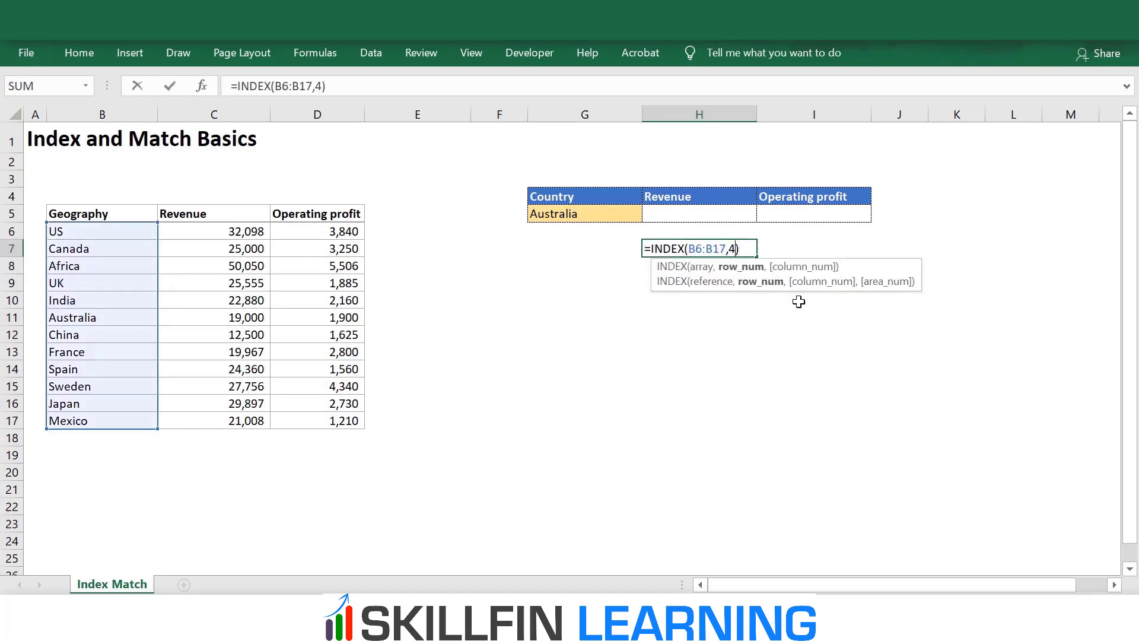
text(,1)
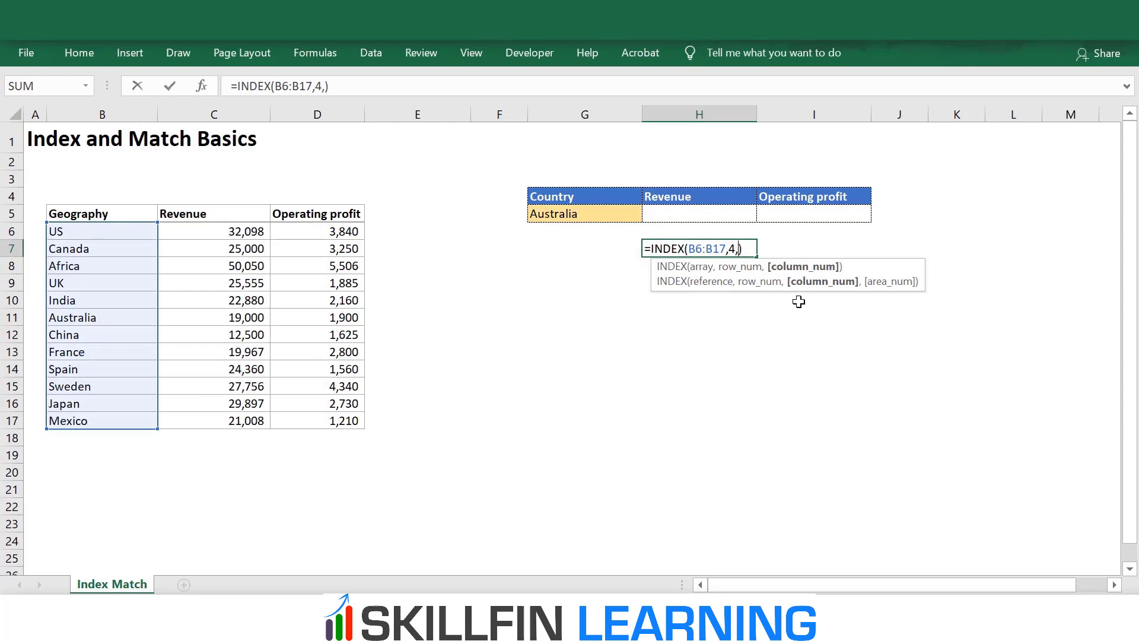
key(Return)
Step: Set the column number of the INDEX formula in H7 to 2
key(Up)
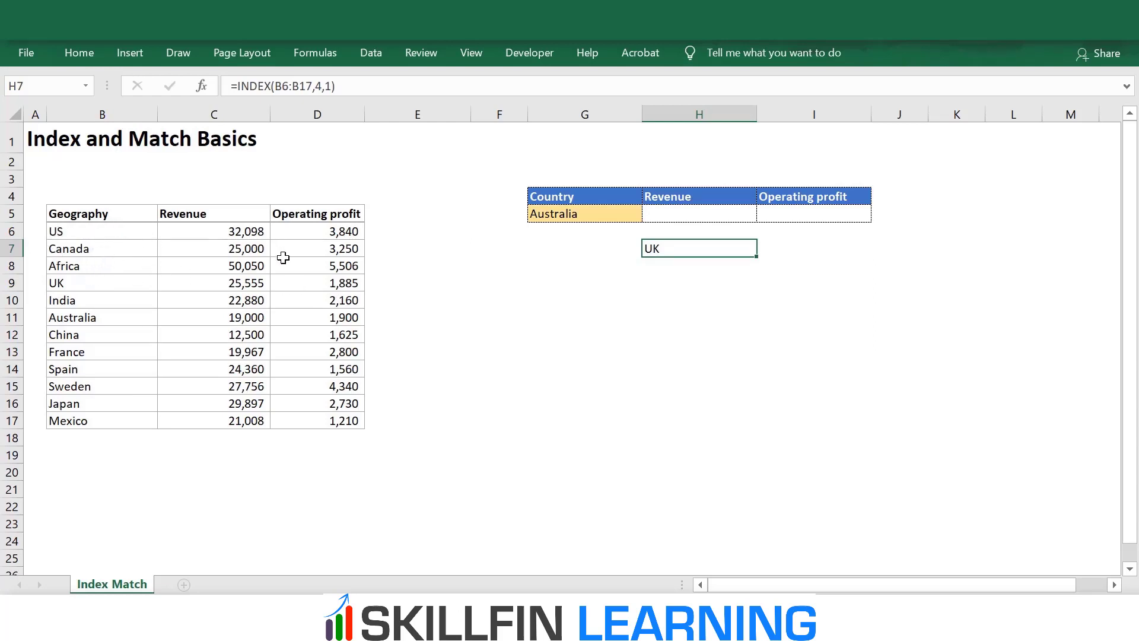
key(F2)
key(Left)
key(BackSpace)
text(2)
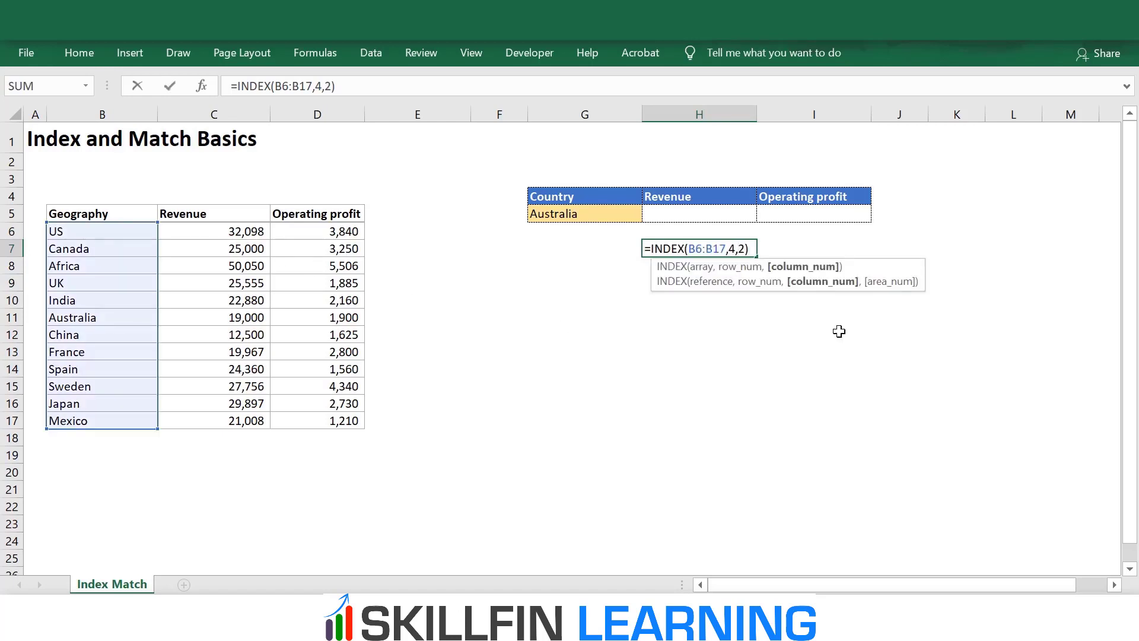
key(Return)
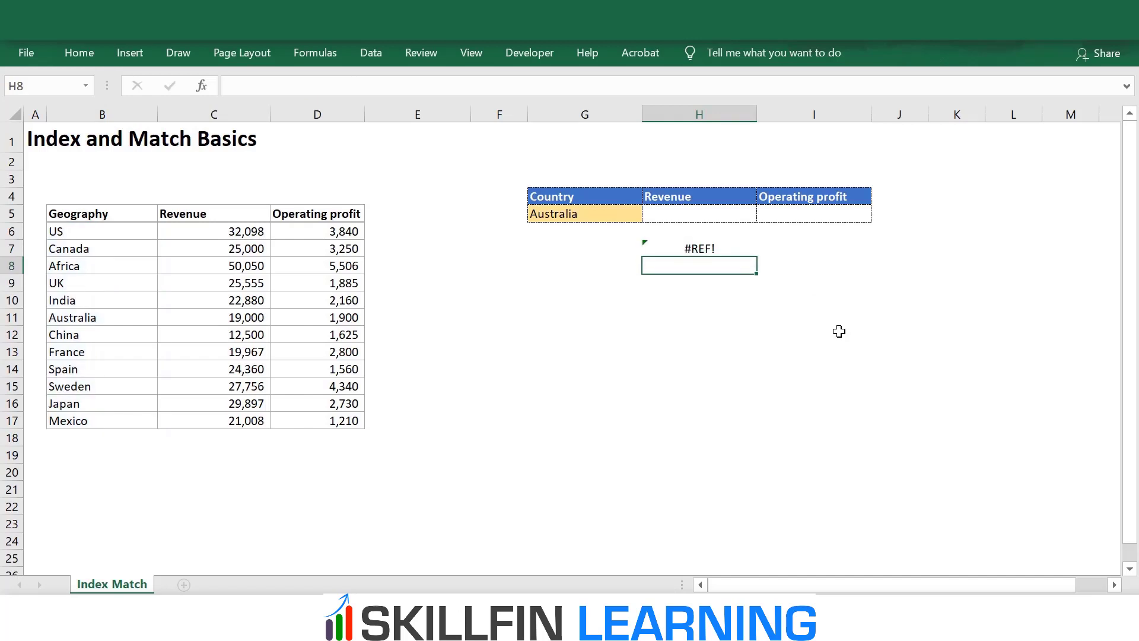
Step: Extend the INDEX array in H7 to B6:C17 and check the result against the table's fourth row, second column
key(Up)
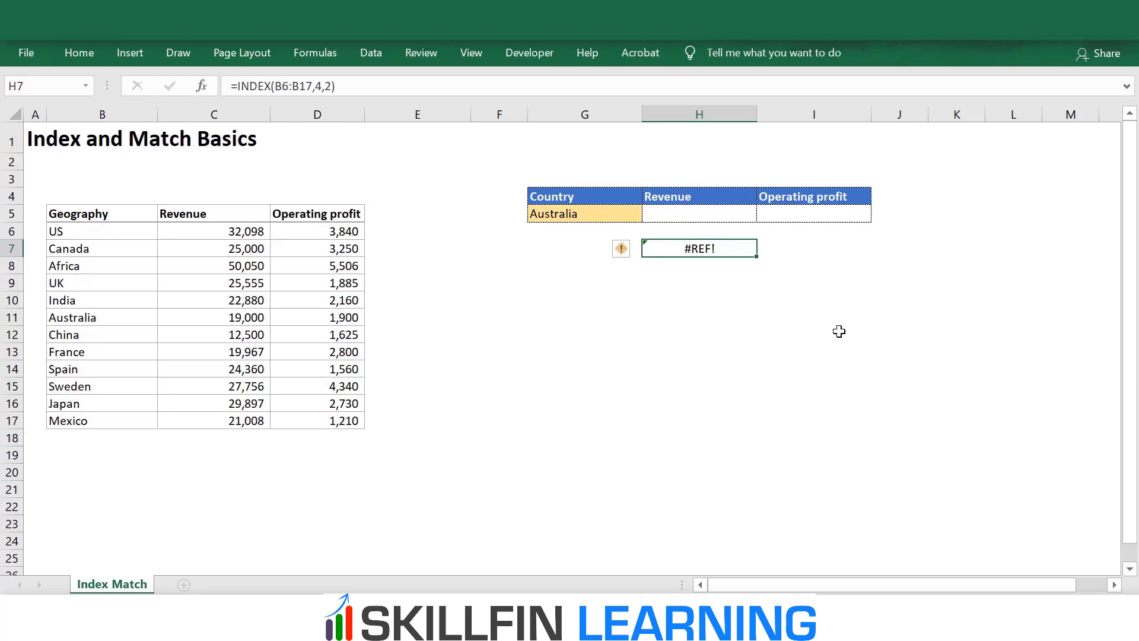
key(F2)
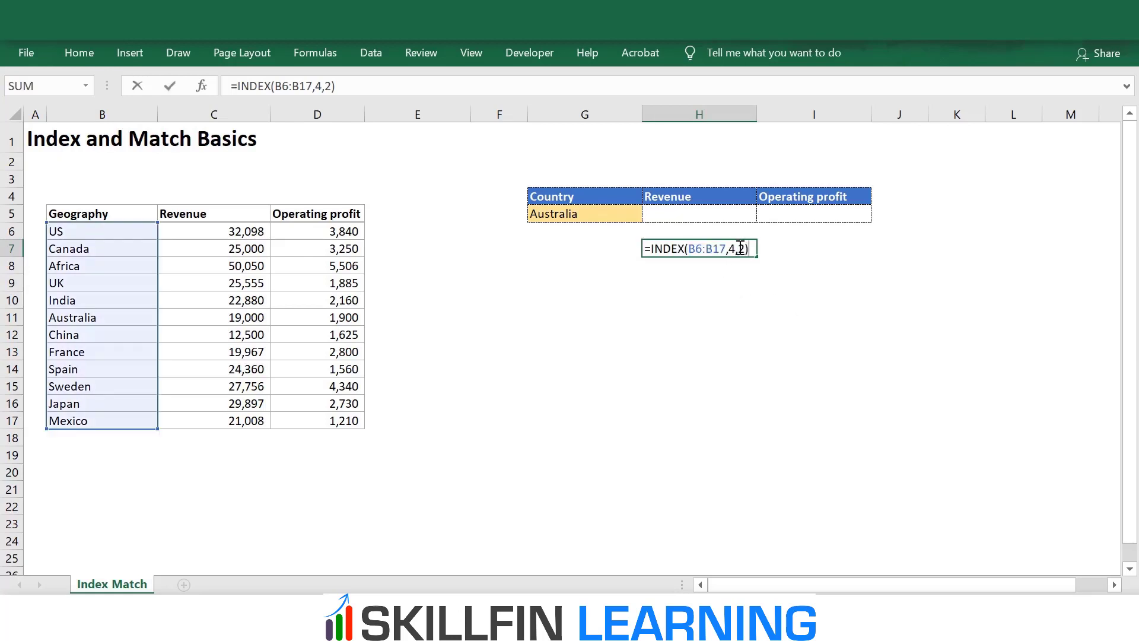
drag(161, 428, 244, 432)
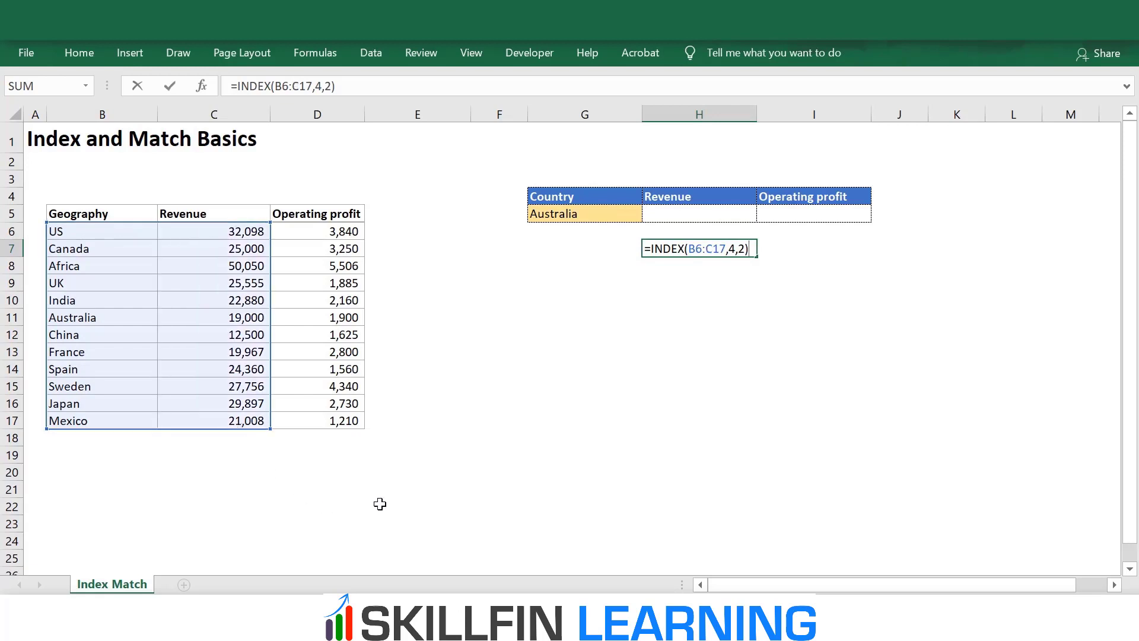
key(Return)
key(Up)
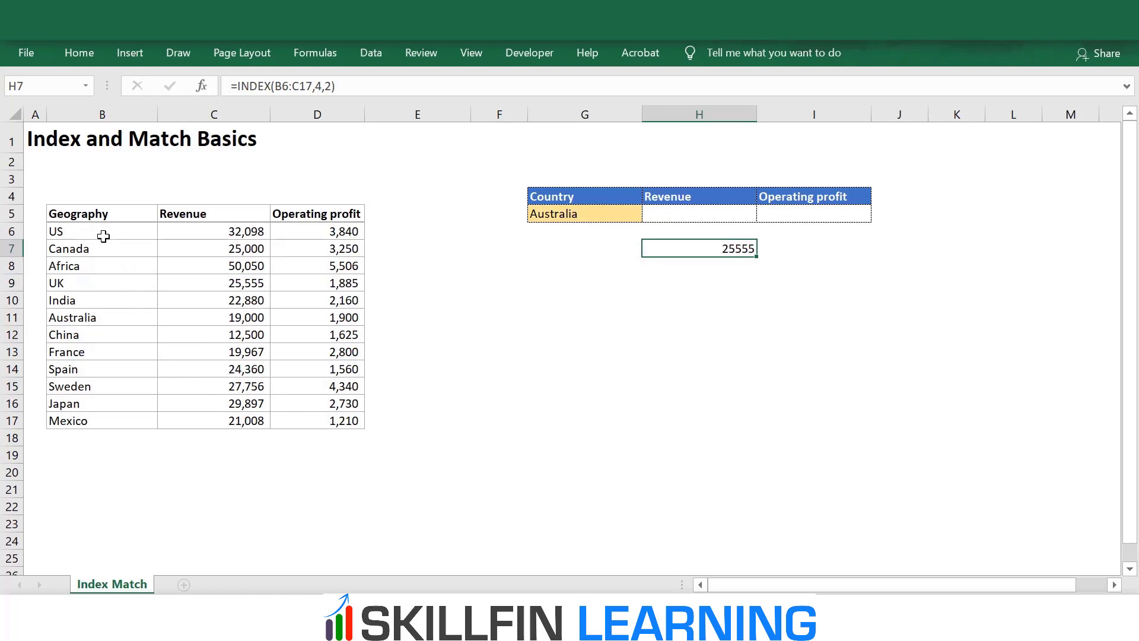
drag(104, 236, 101, 283)
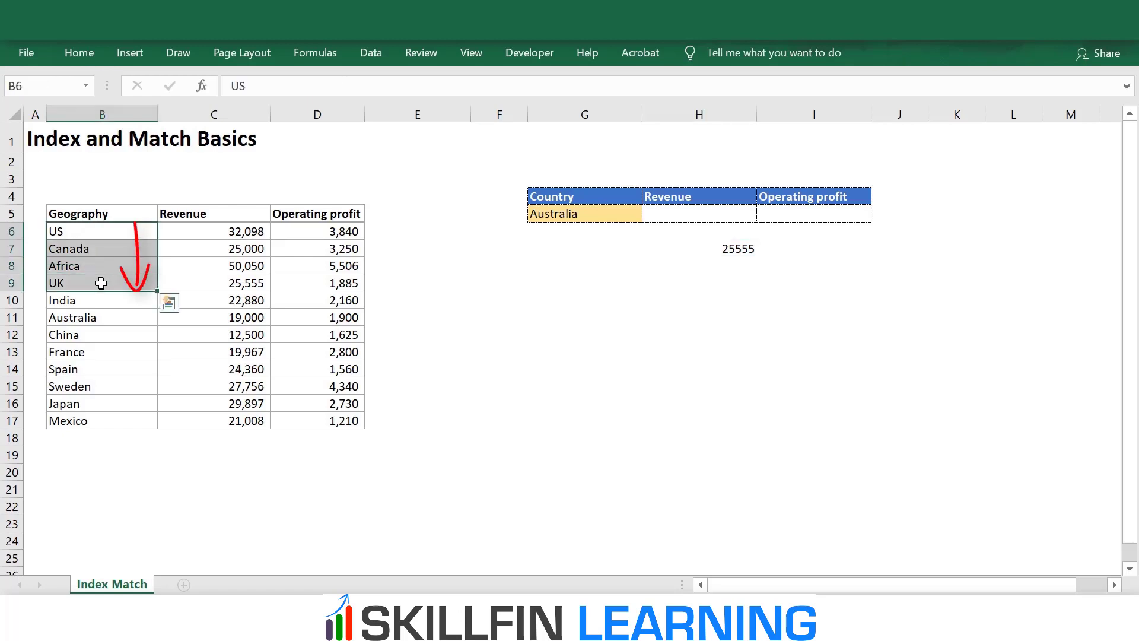
click(101, 283)
click(185, 282)
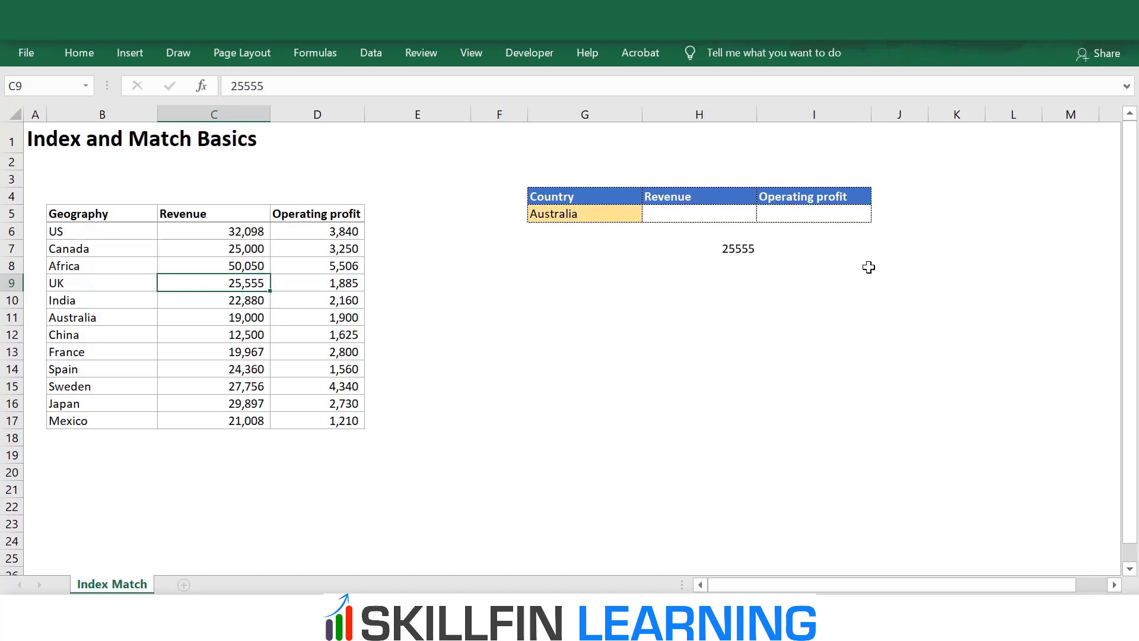
click(739, 244)
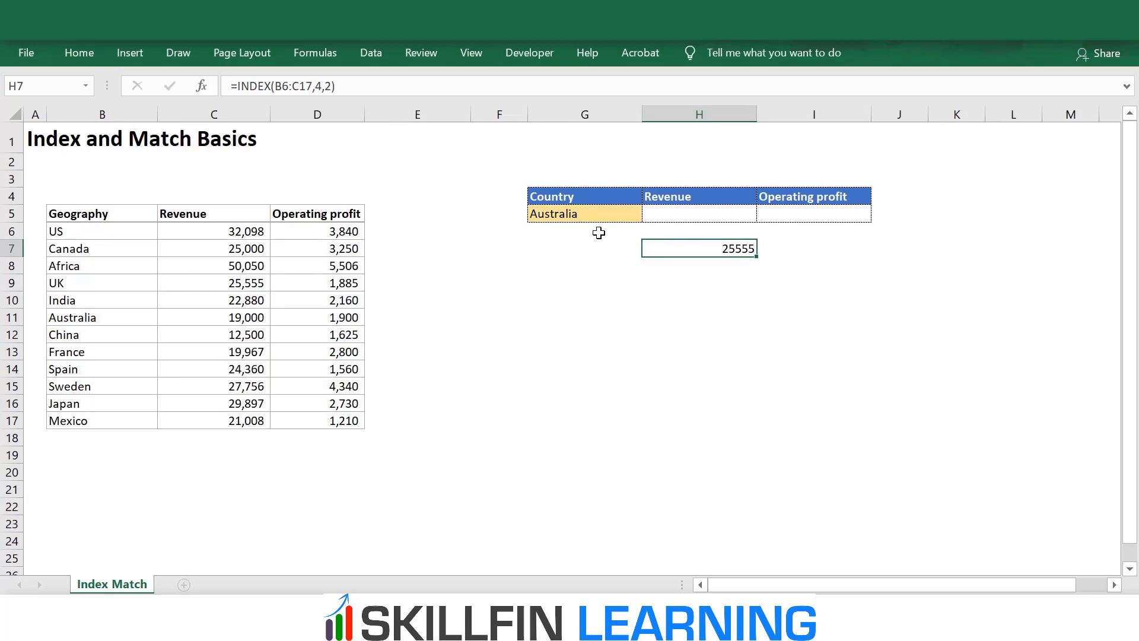
Step: Enter =MATCH(G5,B6:B17,0) in H8 and check the result against Australia's position in the Geography list
click(739, 269)
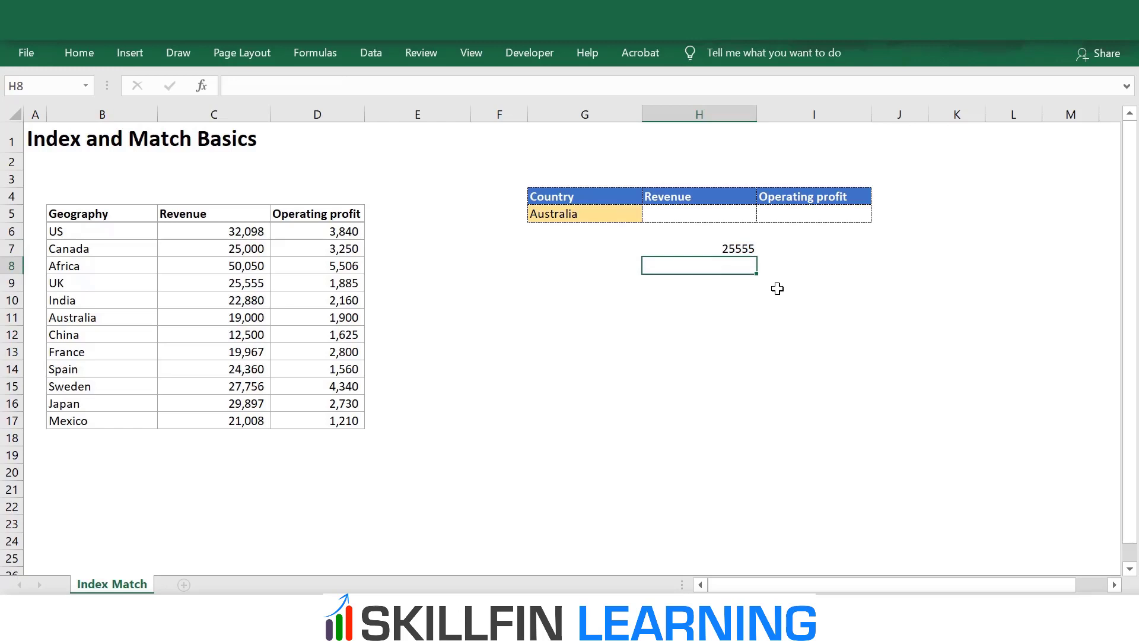
text(=match()
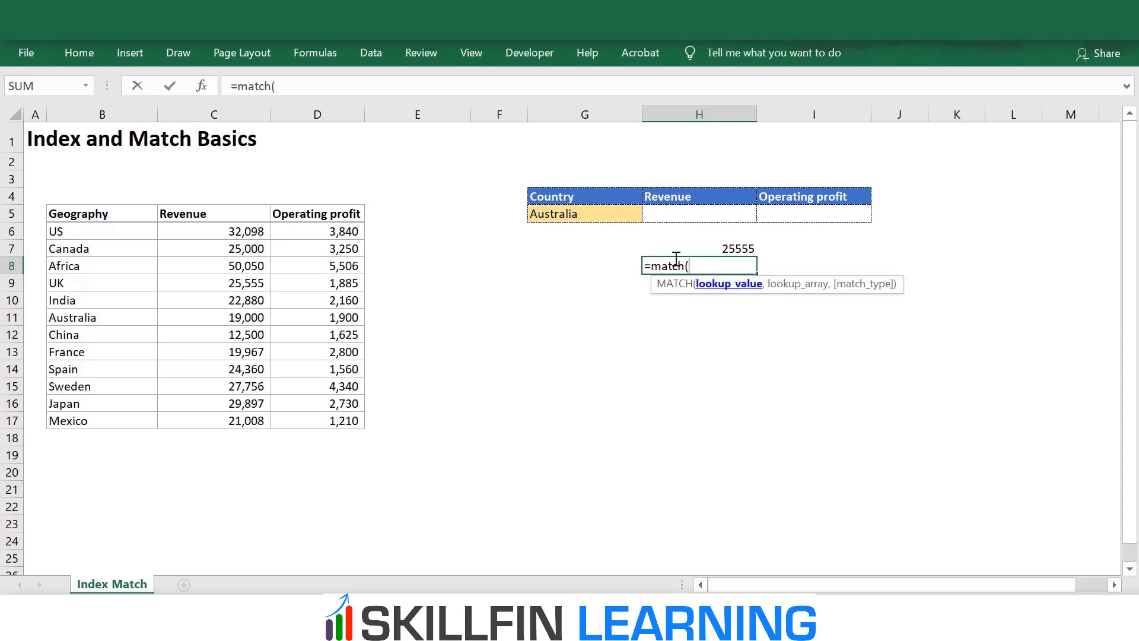
click(613, 217)
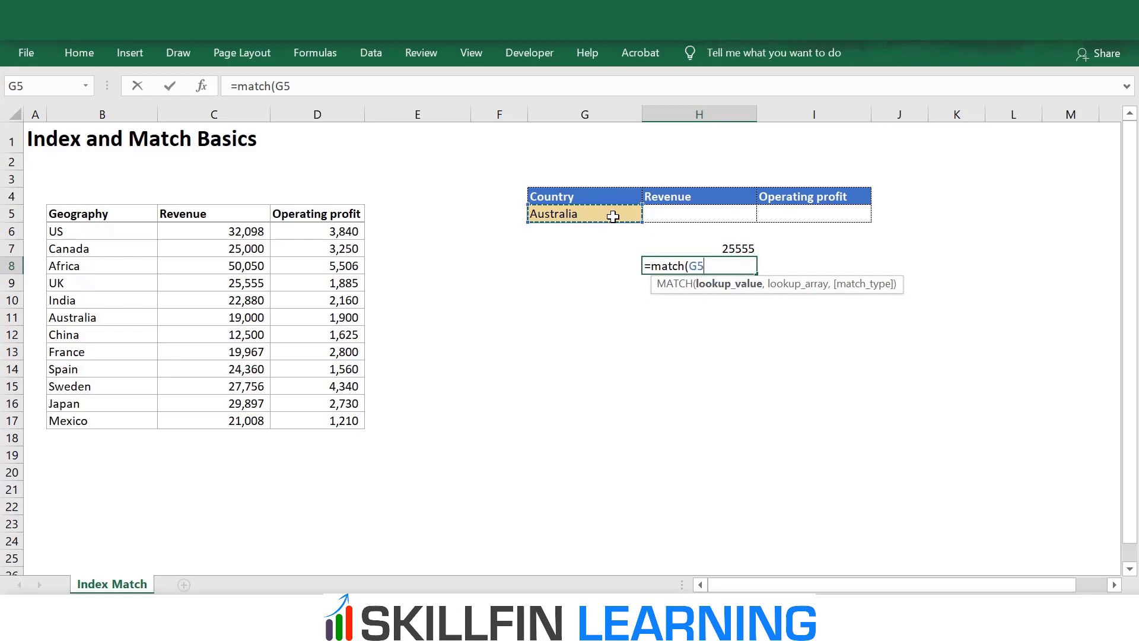
text(,)
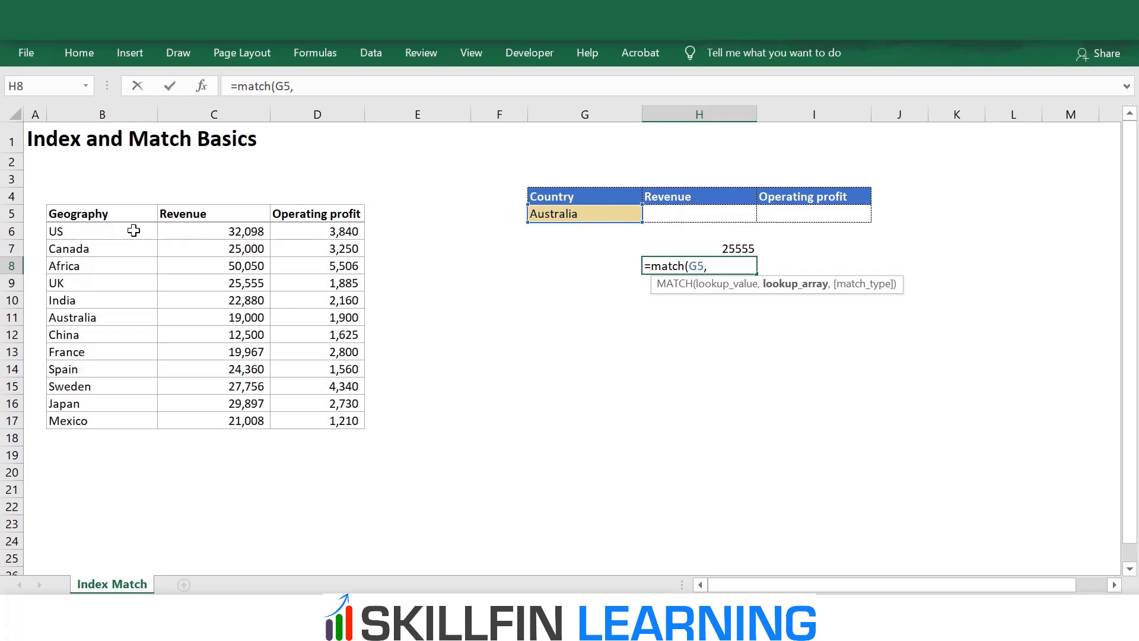
drag(134, 231, 126, 421)
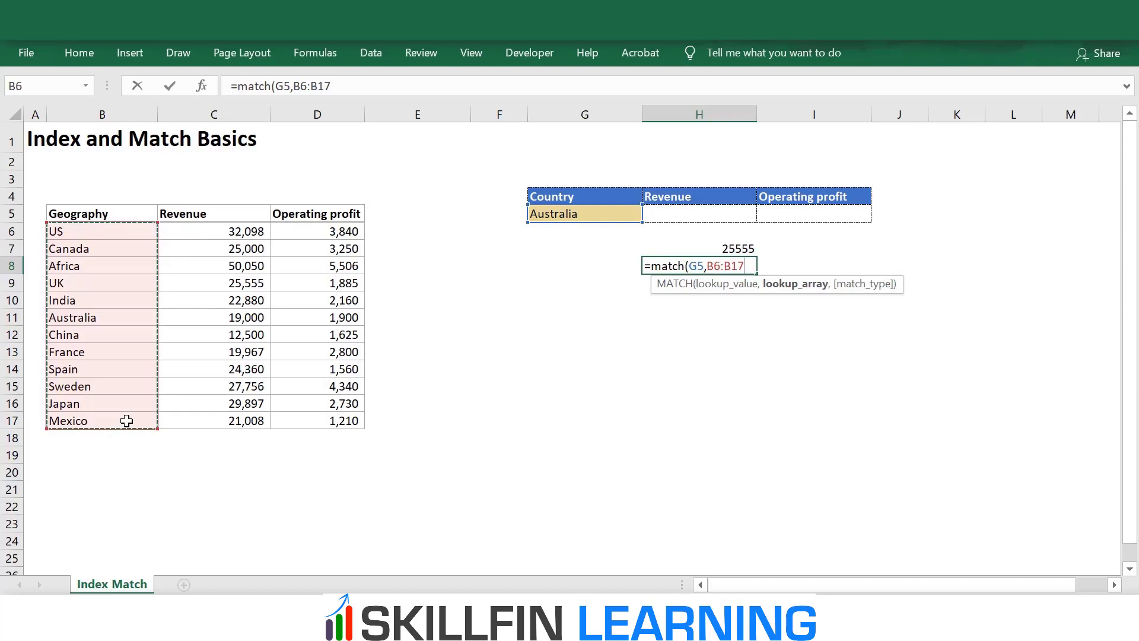
text(,)
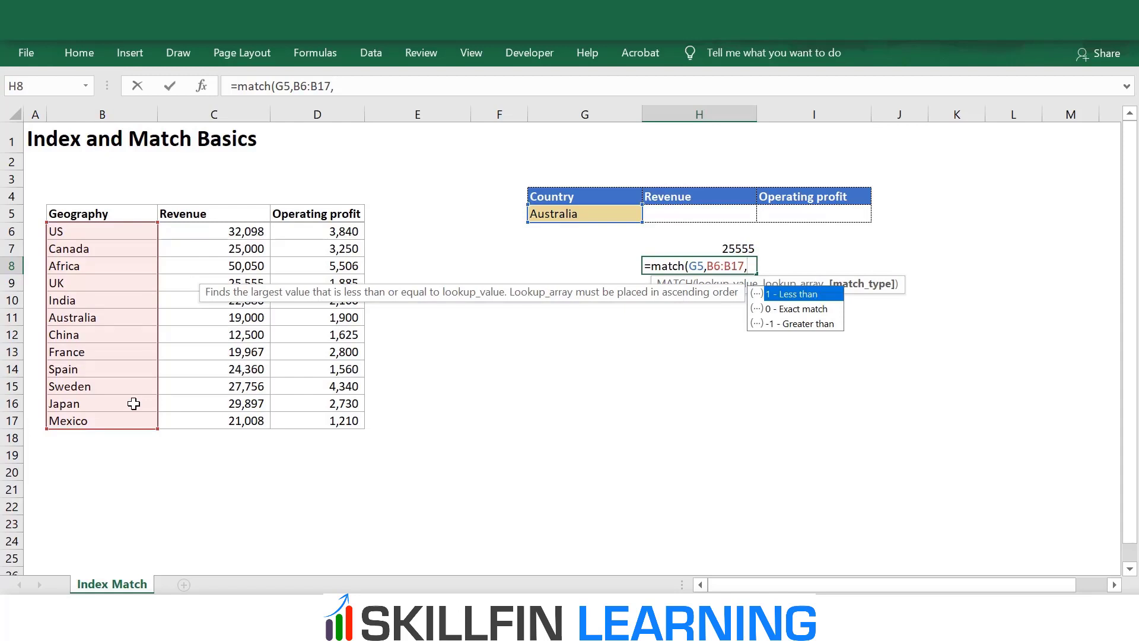
text(0))
key(Return)
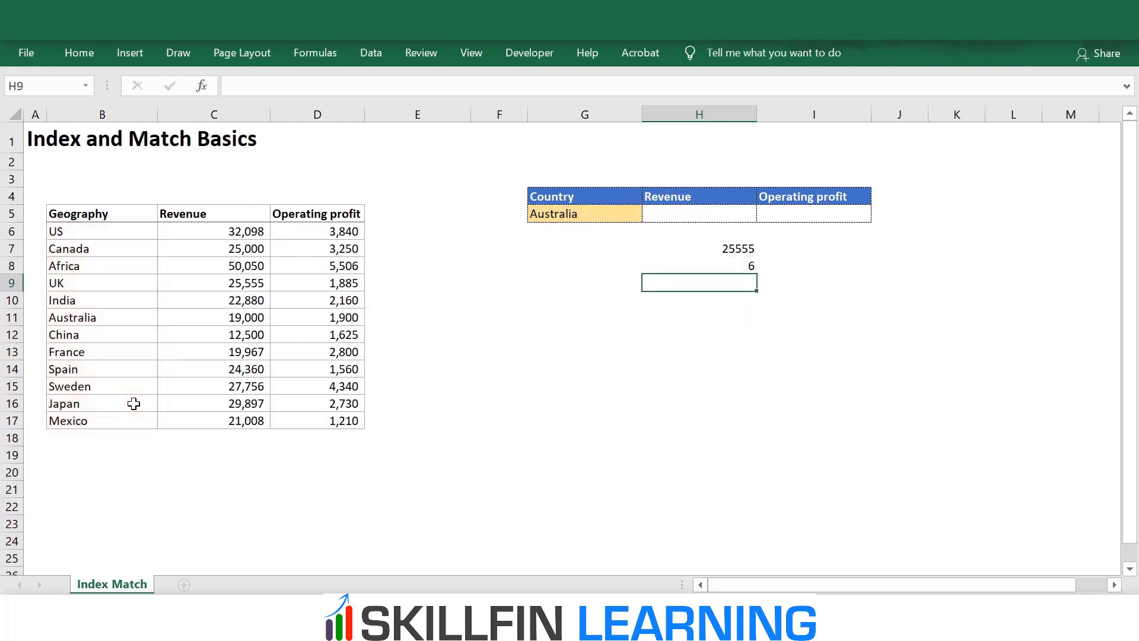
click(118, 317)
click(731, 262)
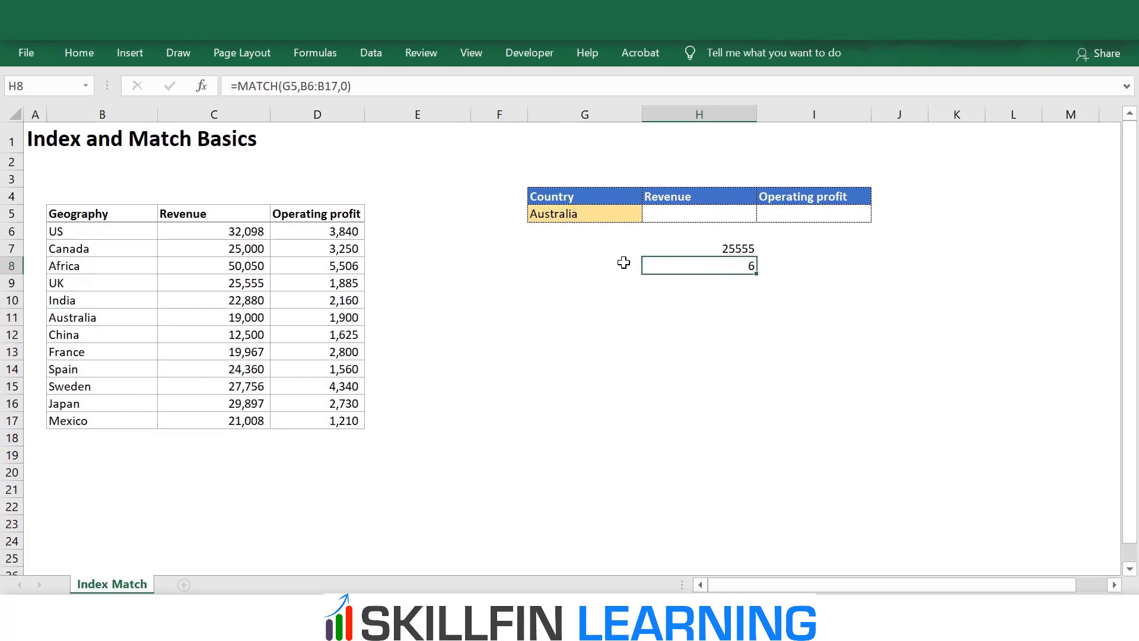
drag(125, 231, 118, 320)
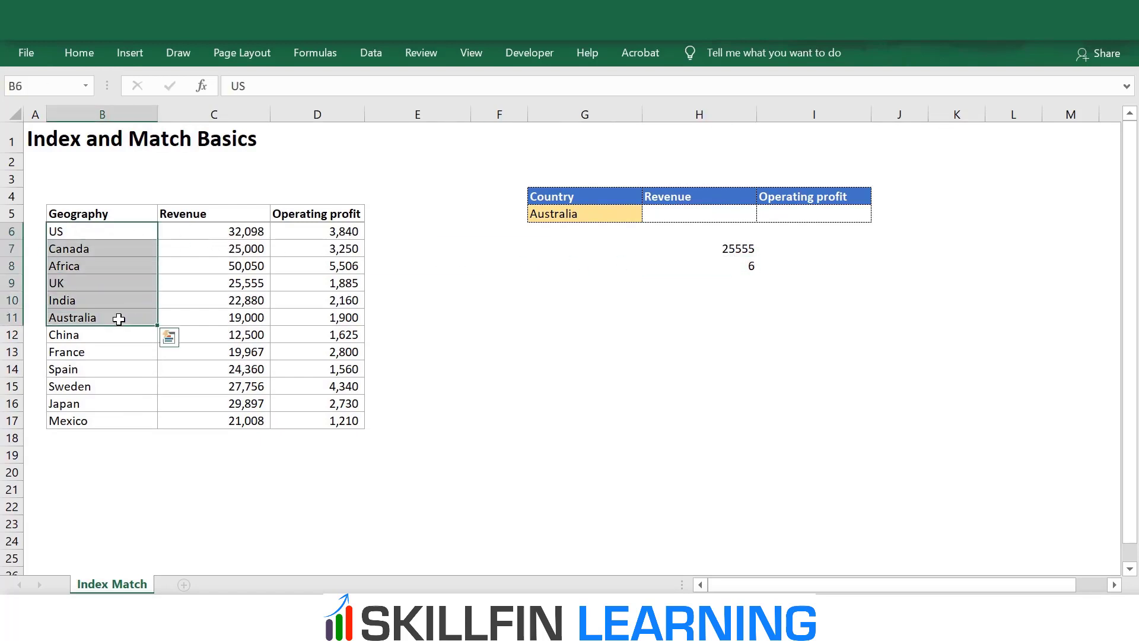
click(735, 265)
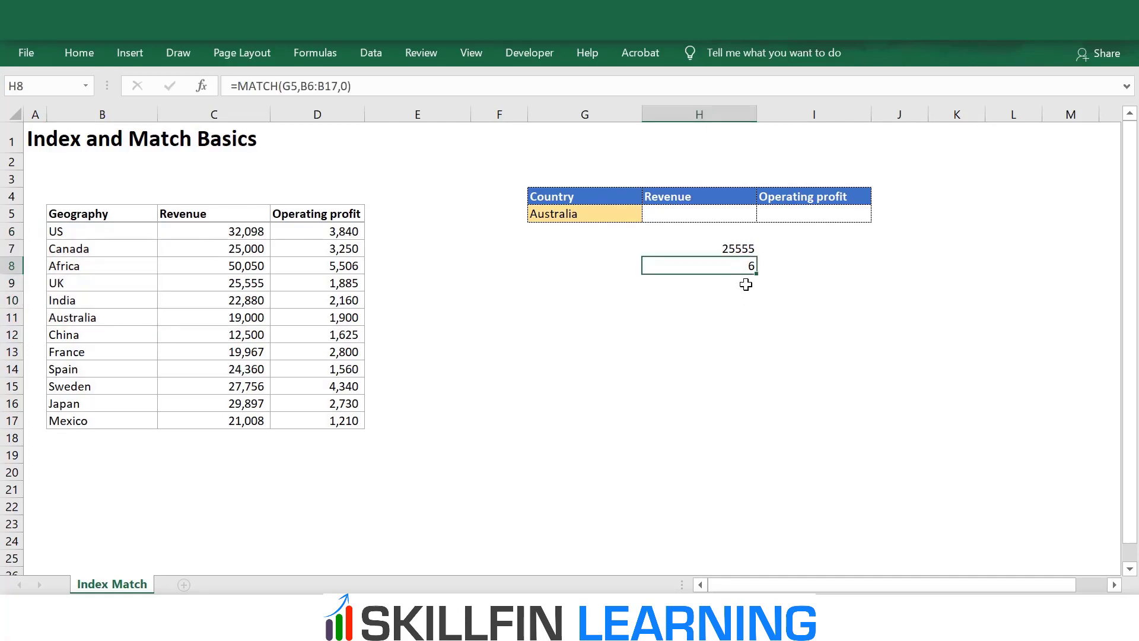
Step: Try extending the MATCH lookup array in H8 to B6:D17, and compare it with the single Geography column and the single header row
key(F2)
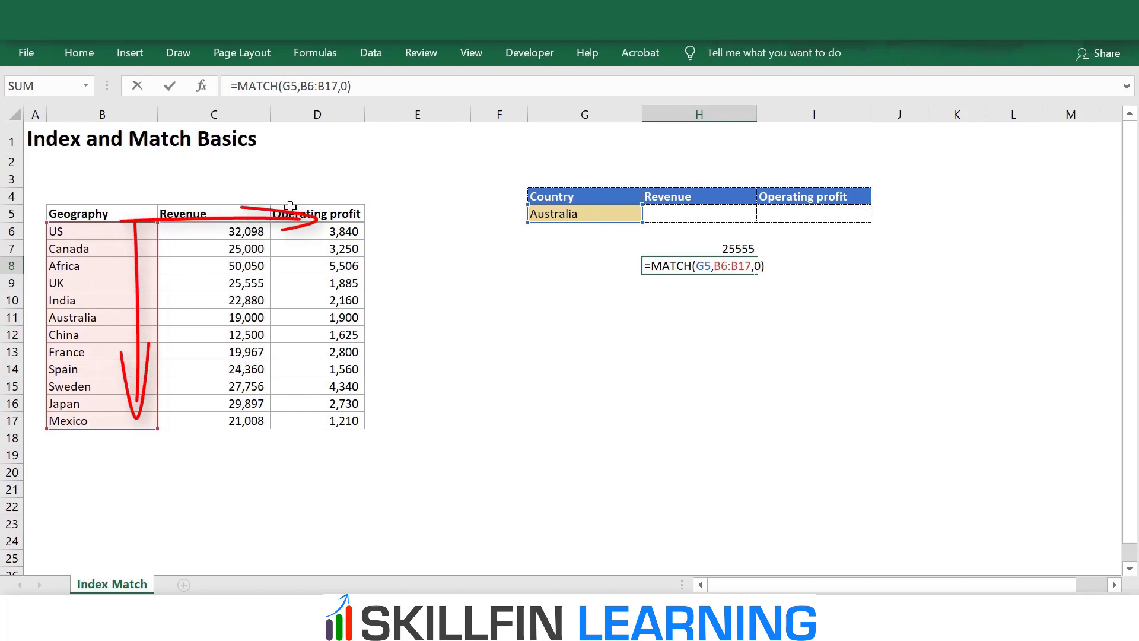
drag(158, 429, 350, 421)
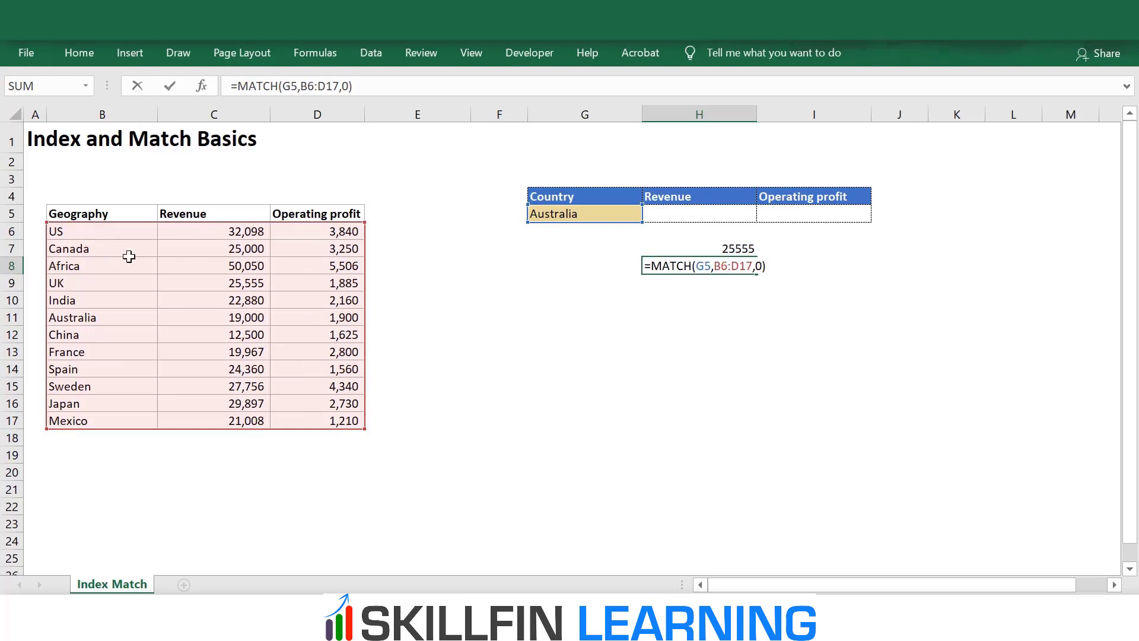
key(Return)
key(Up)
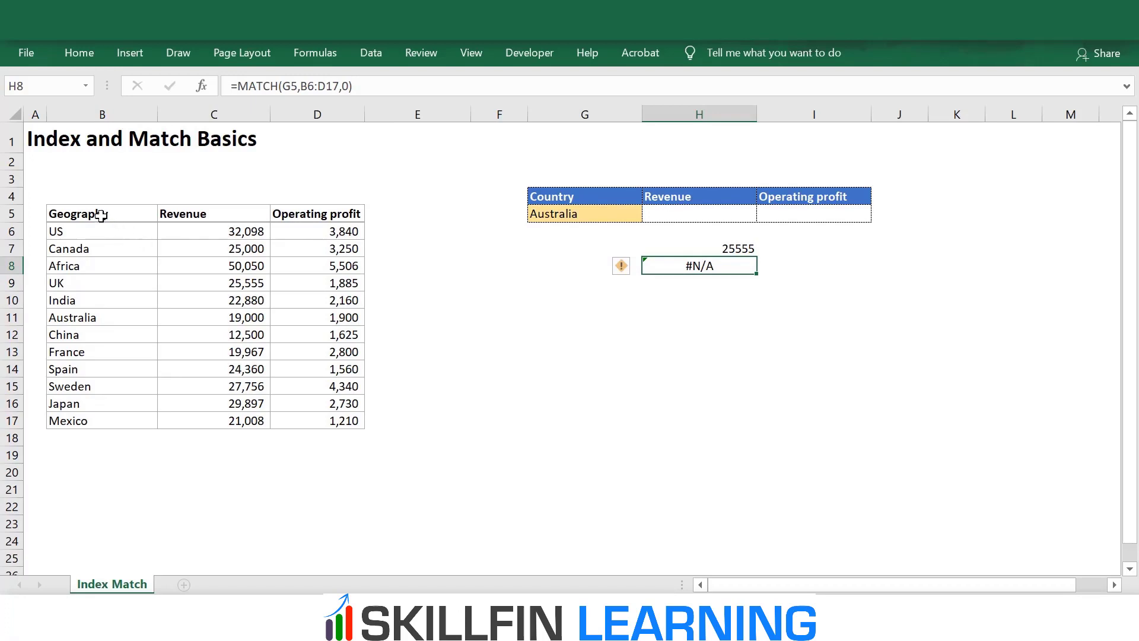
drag(101, 214, 85, 420)
drag(114, 213, 388, 225)
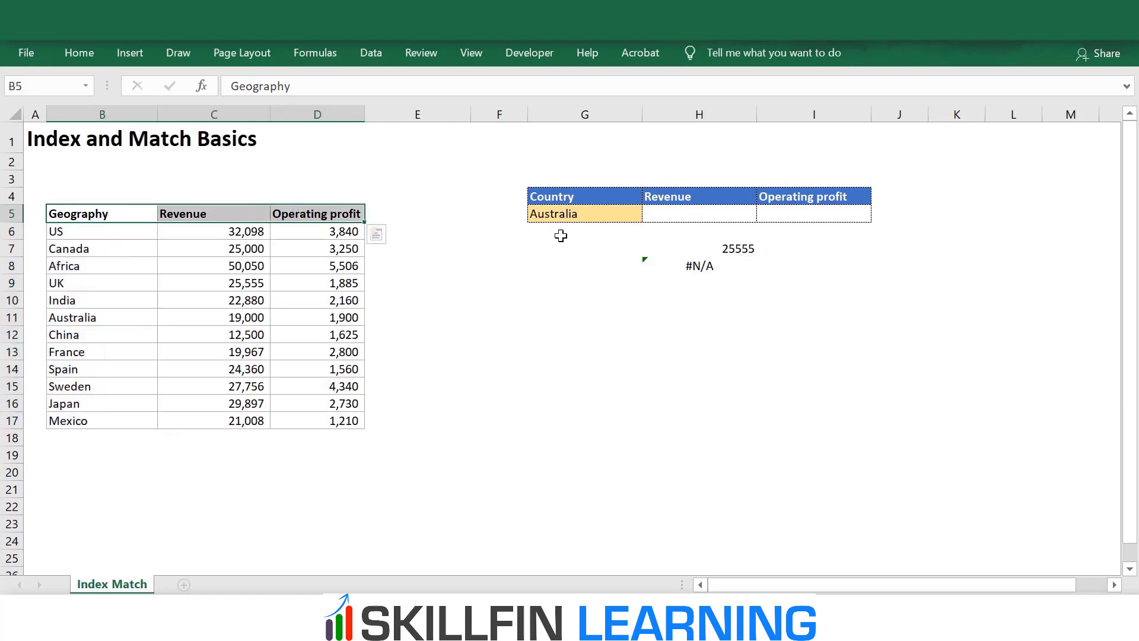
Step: Clear the trial INDEX and MATCH formulas from H7:H9
click(686, 266)
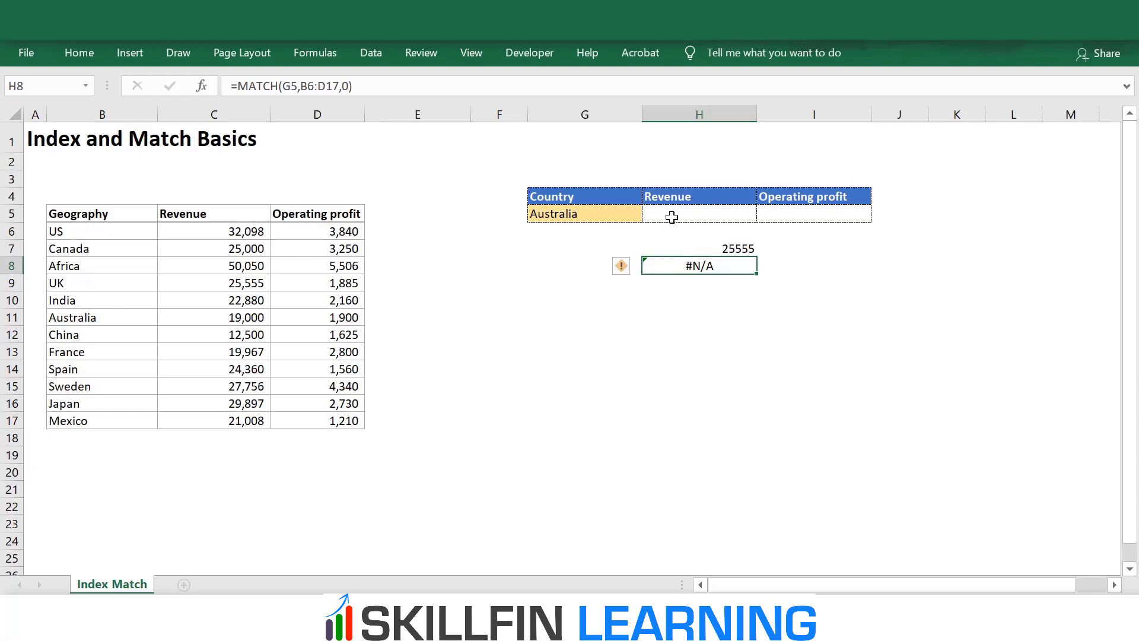
drag(721, 248, 720, 282)
key(Delete)
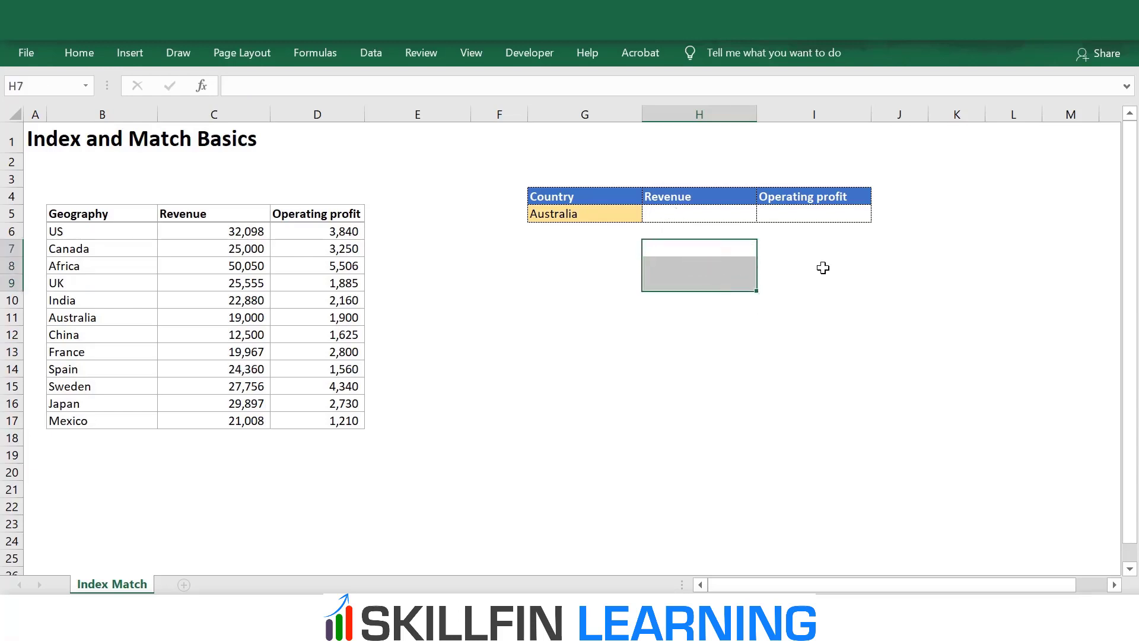
Step: Start an INDEX formula in the Revenue cell H5 with the whole table B5:D17, headers included, as its array
click(688, 212)
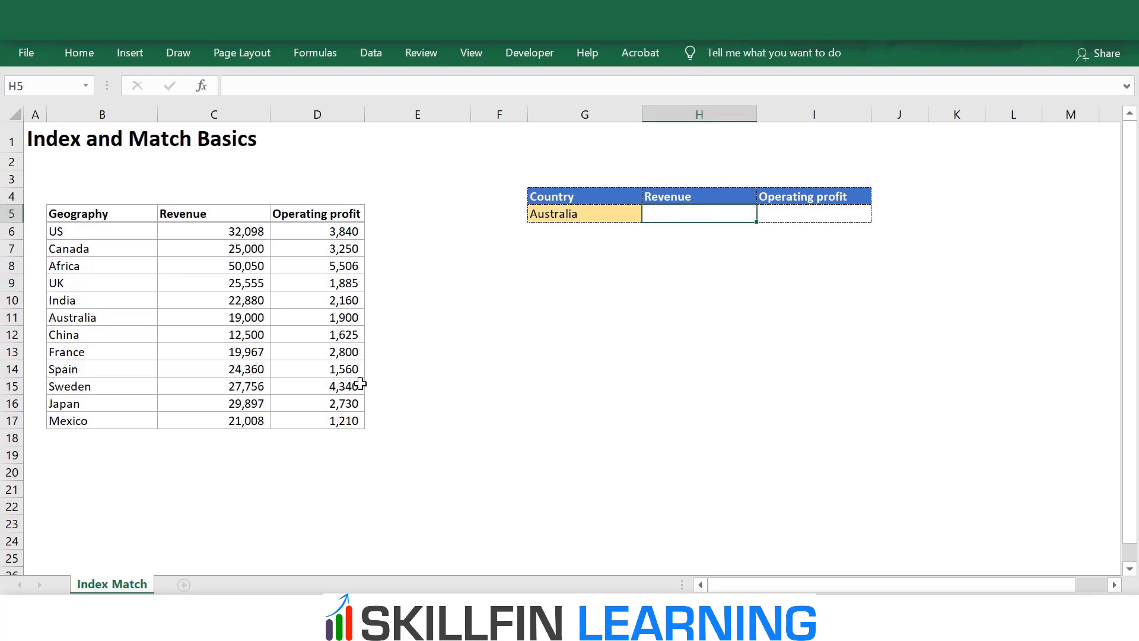
text(=in)
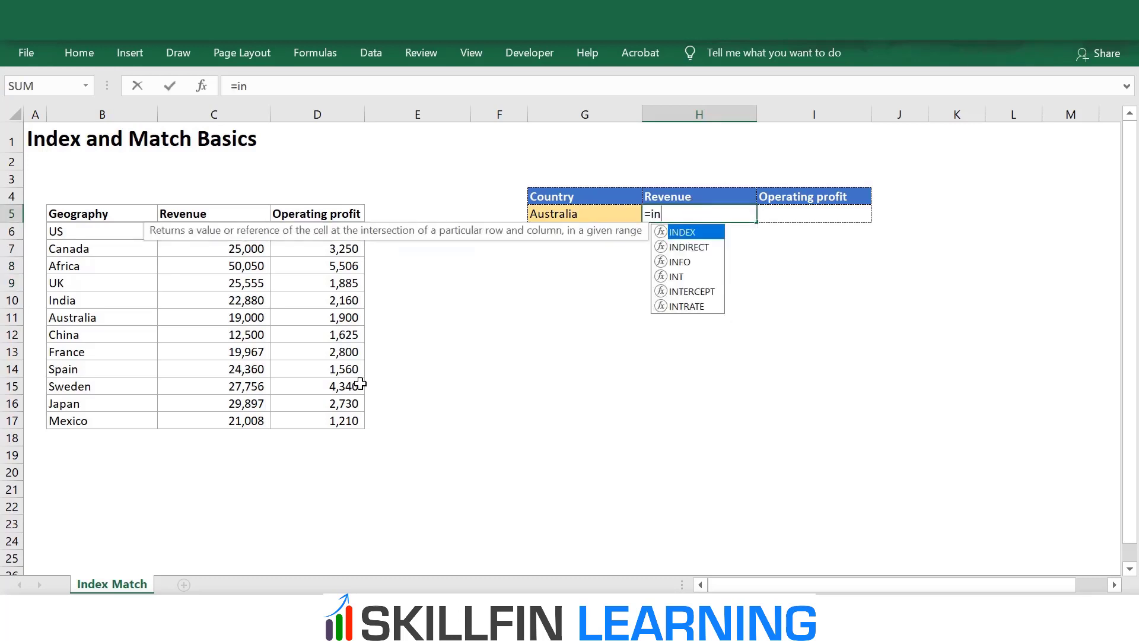
text(dex()
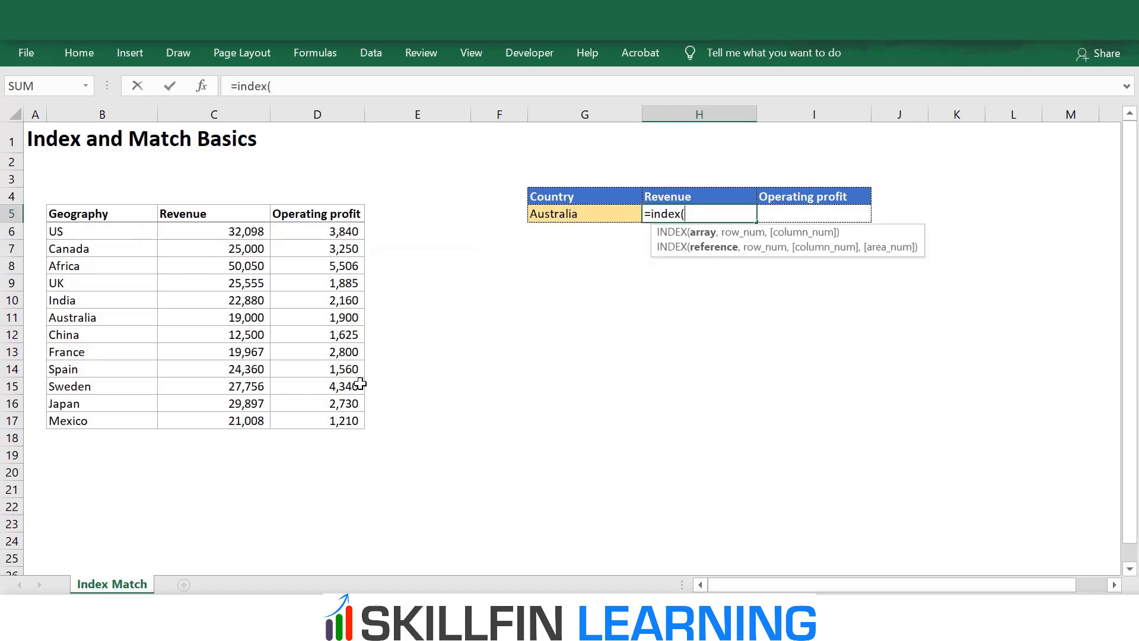
drag(67, 217, 338, 420)
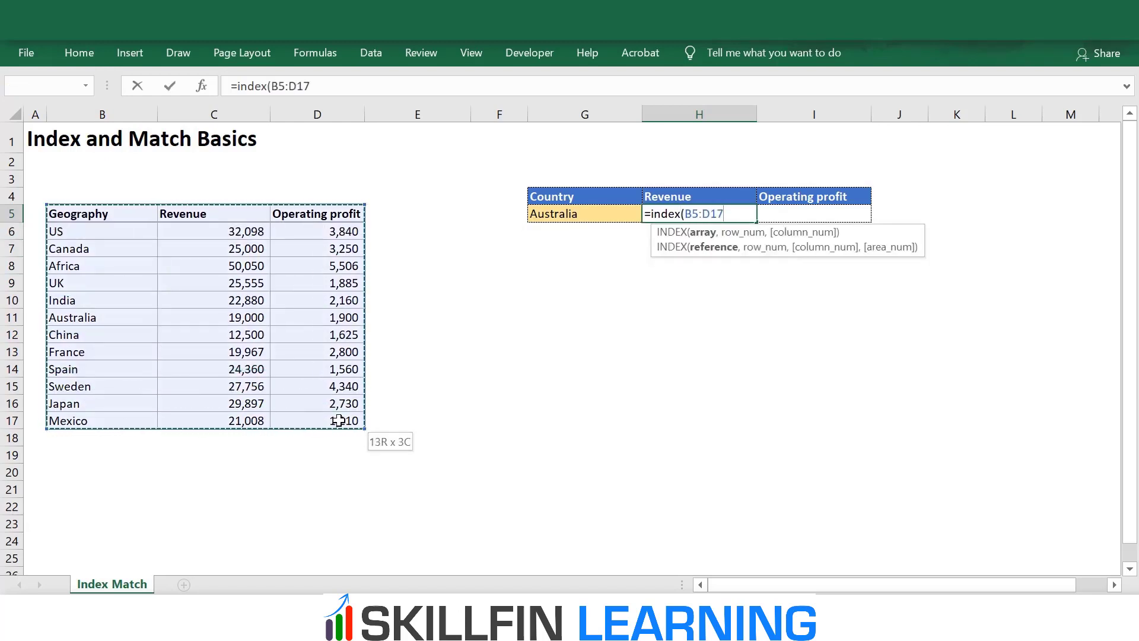
text(,)
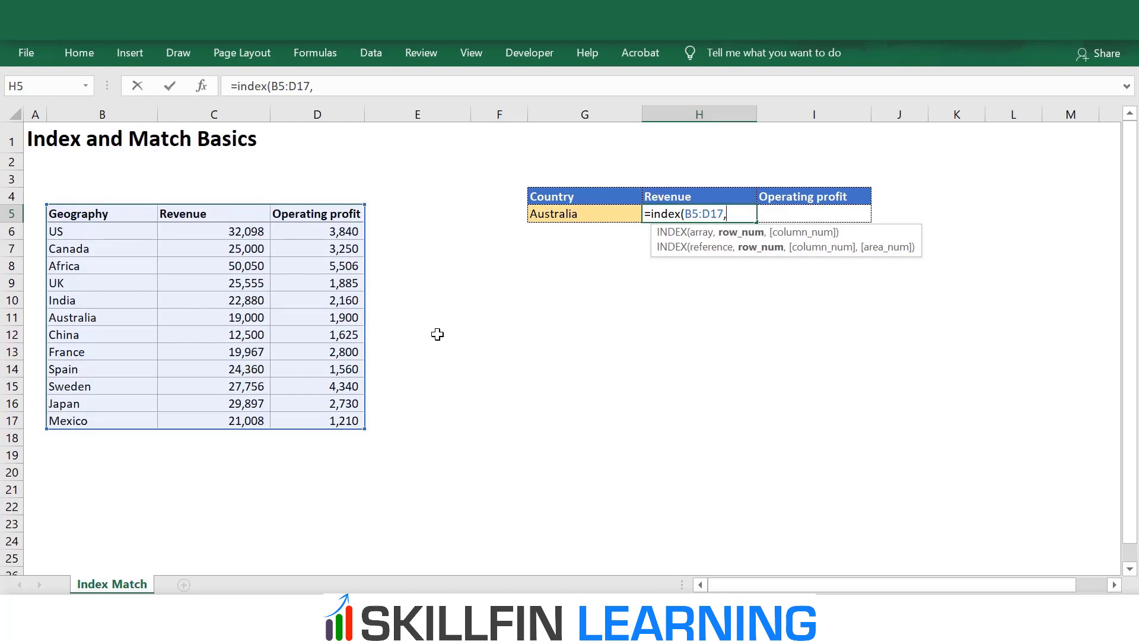
Step: Supply the INDEX row number with MATCH(G5,B5:B17,0), finding the country by exact match in the Geography column
text(matc)
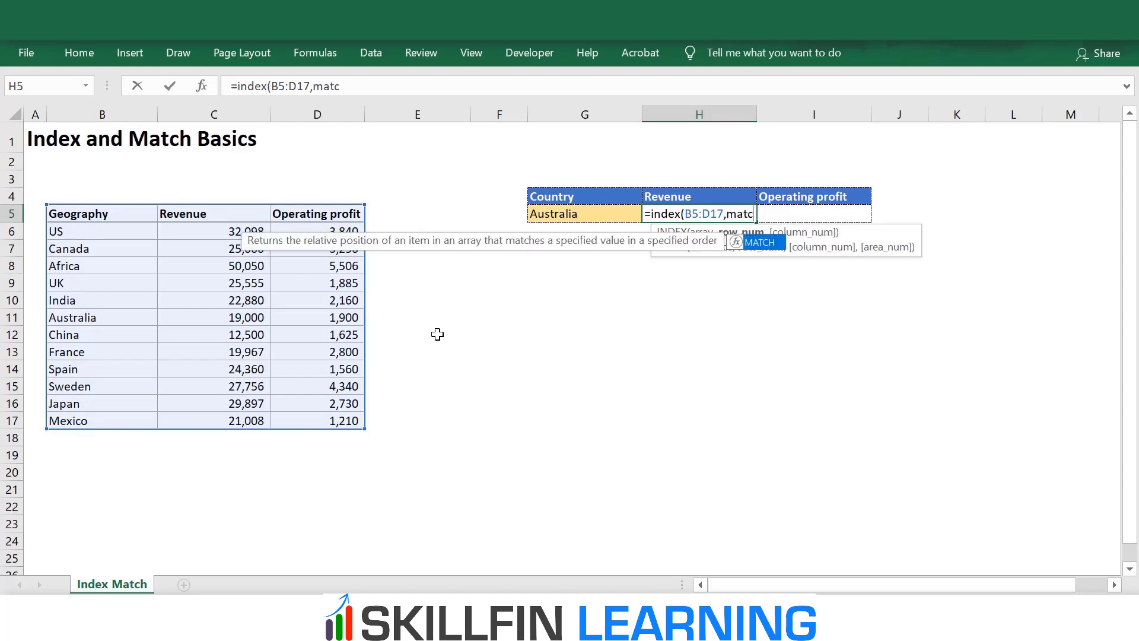
text(h()
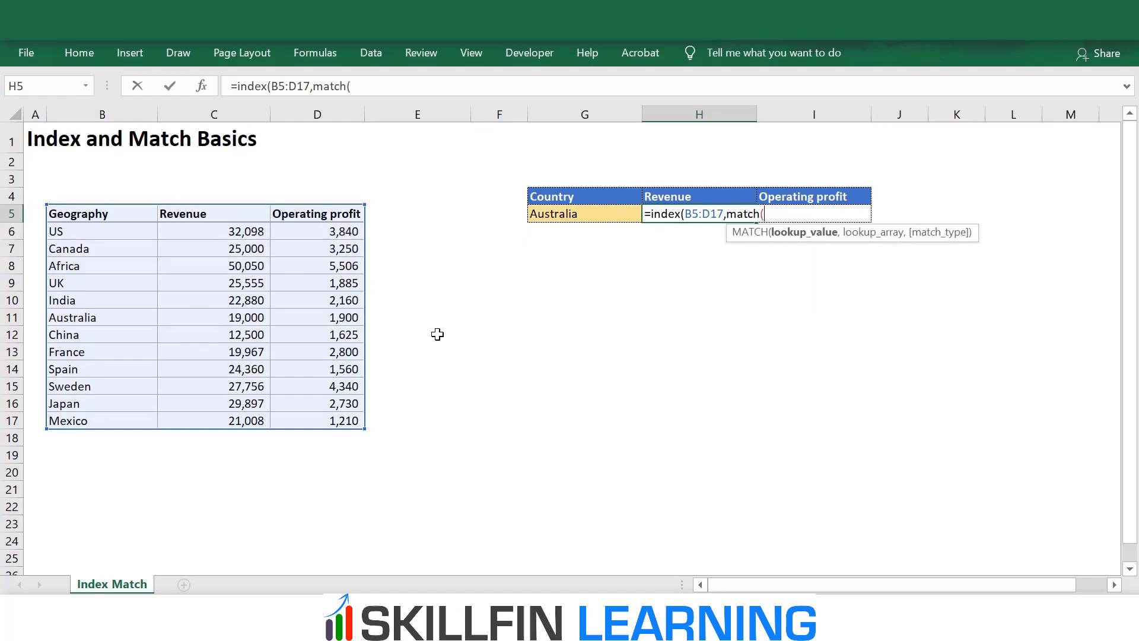
click(560, 213)
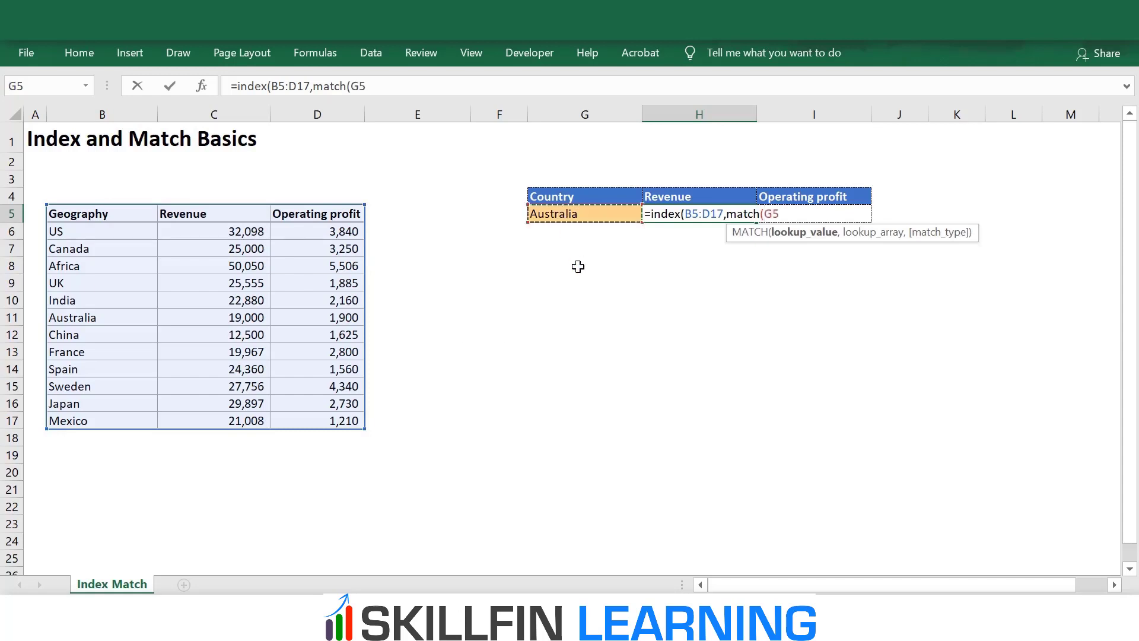
text(,)
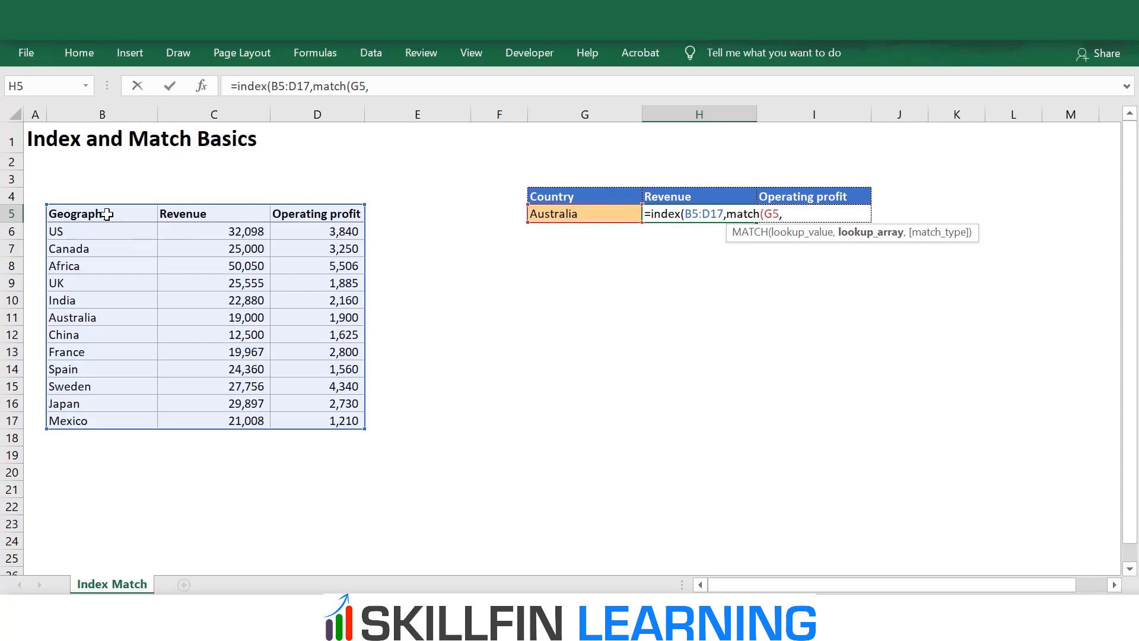
drag(109, 213, 94, 428)
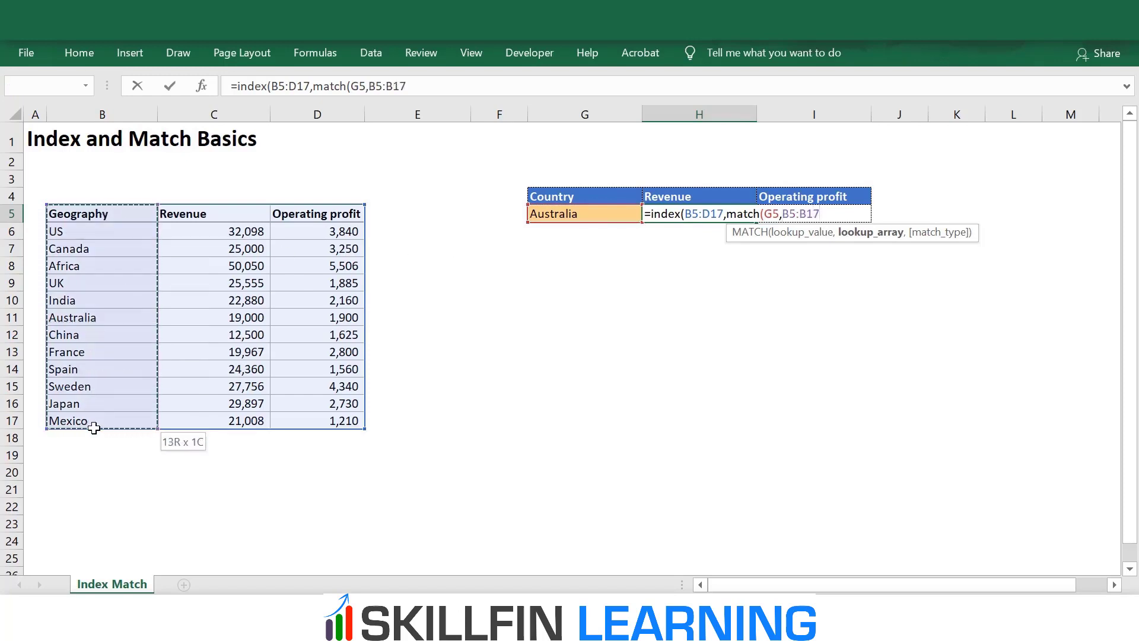
drag(94, 428, 93, 428)
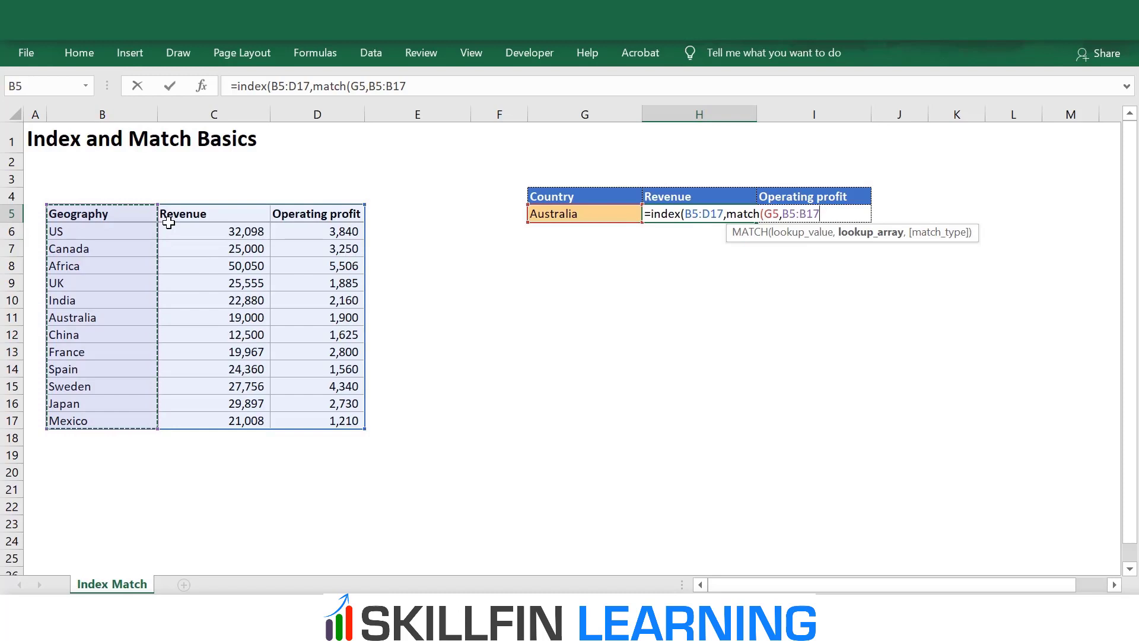
text(,)
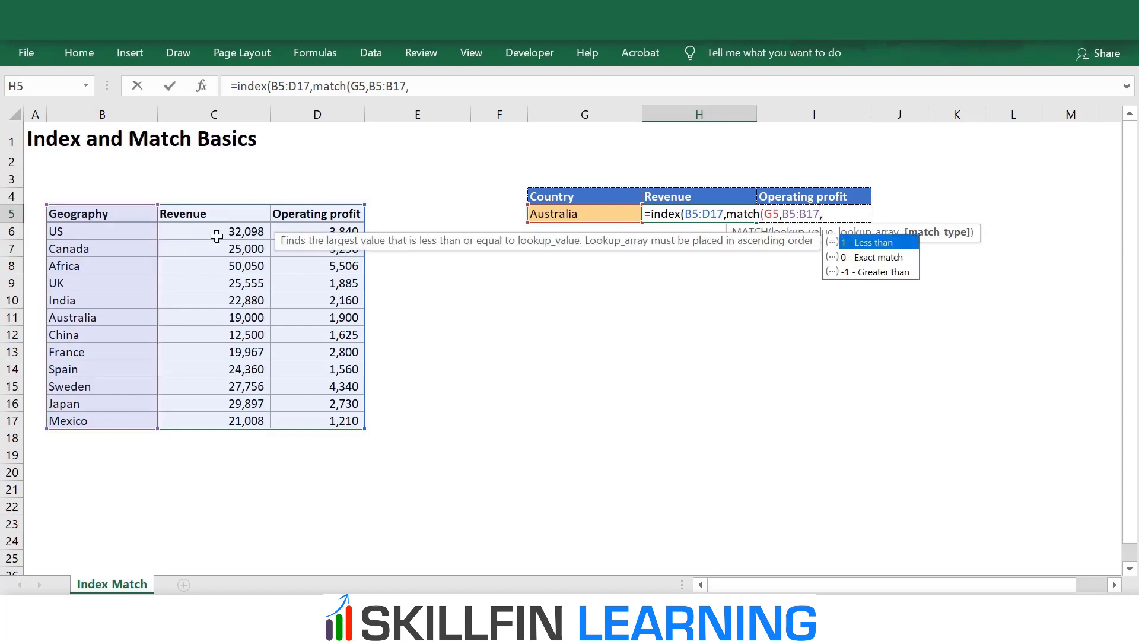
text())
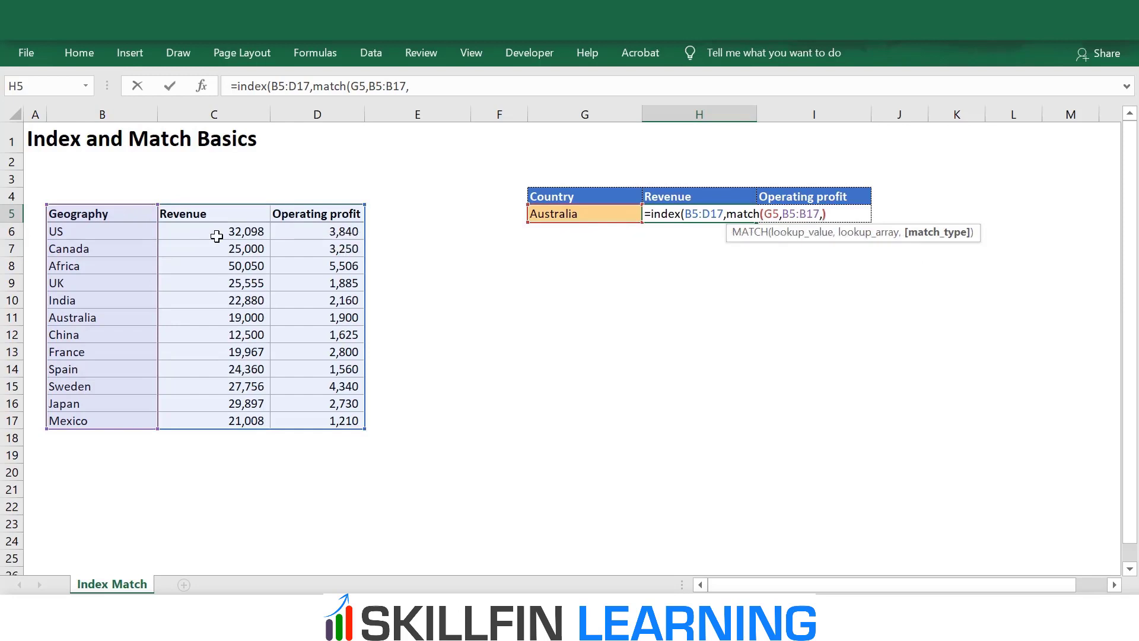
key(BackSpace)
text(0)
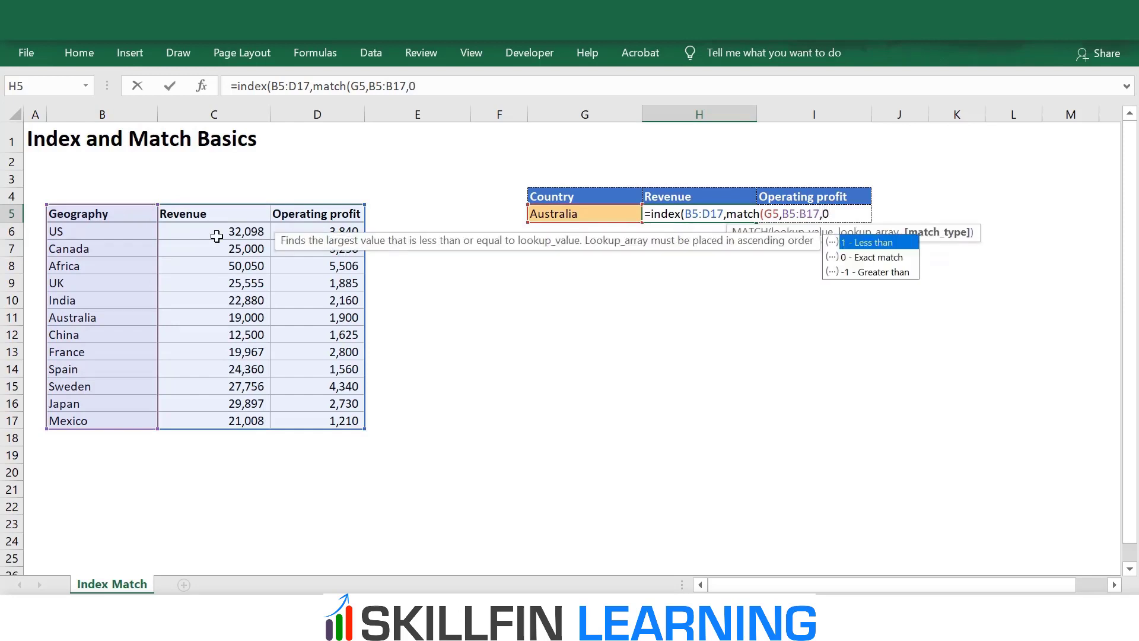
text(),)
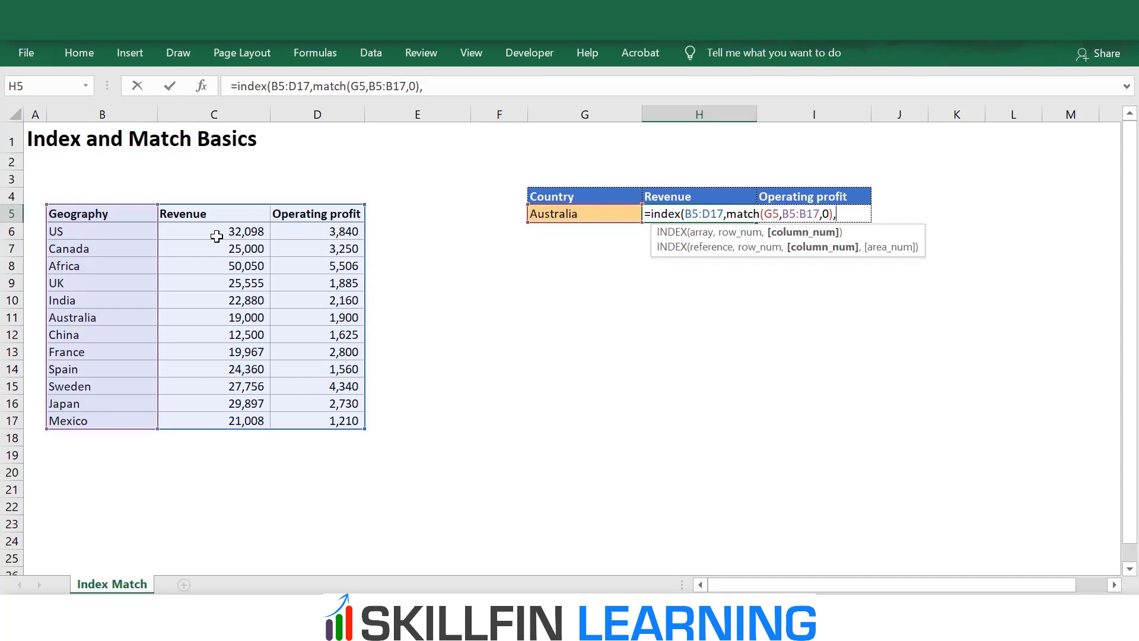
Step: Supply the INDEX column number with MATCH(H4,B5:D5,0) and complete the formula in H5
text(match)
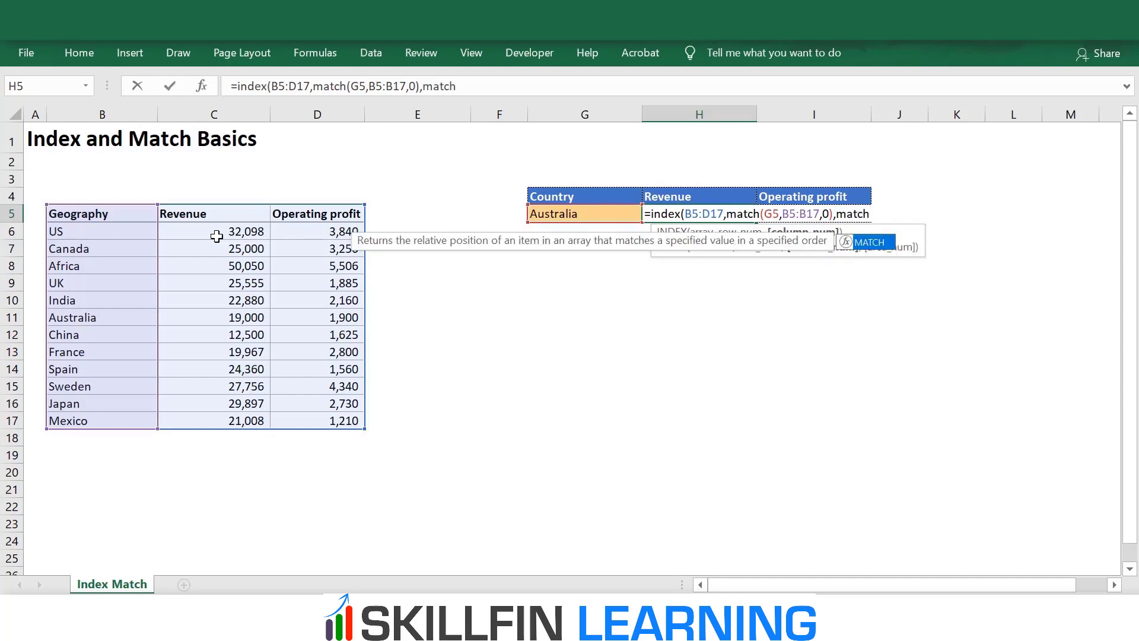
text(()
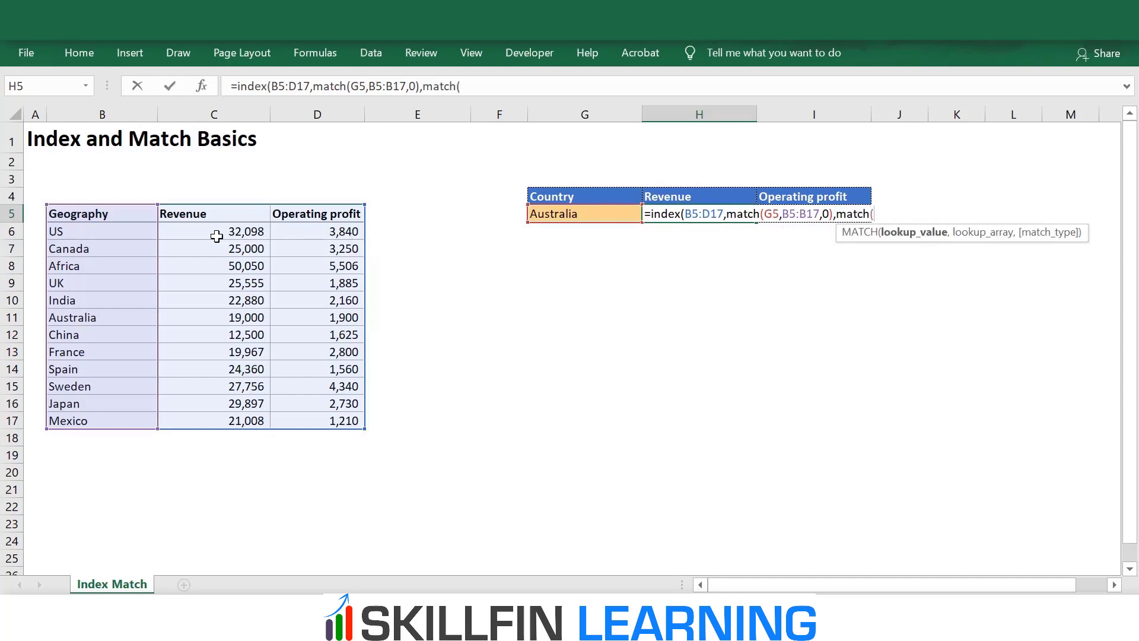
key(Up)
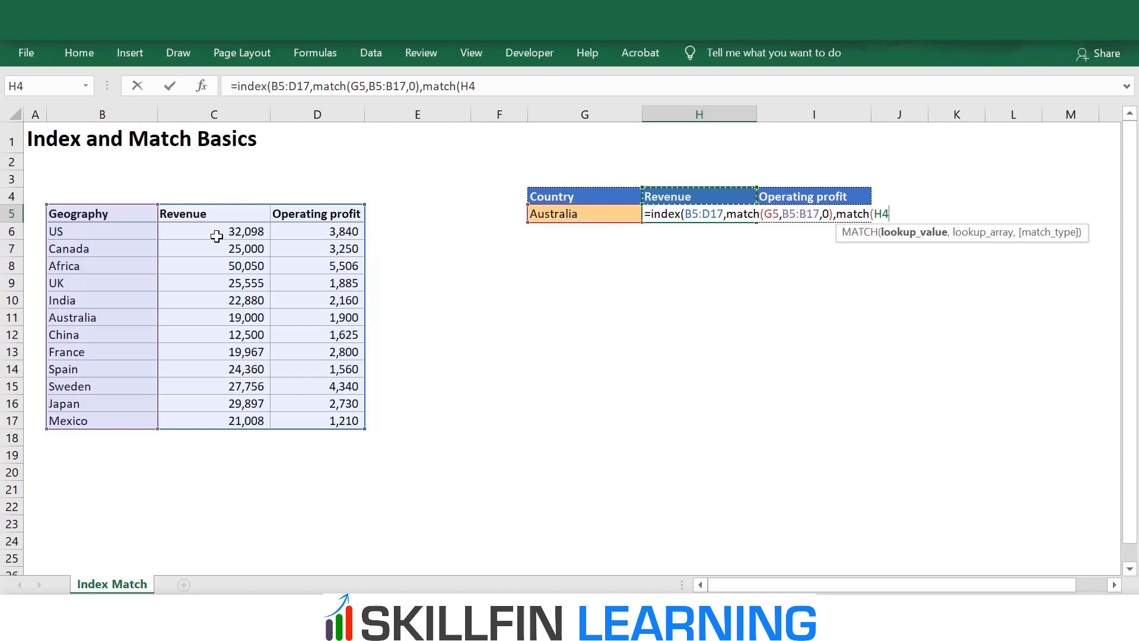
text(,)
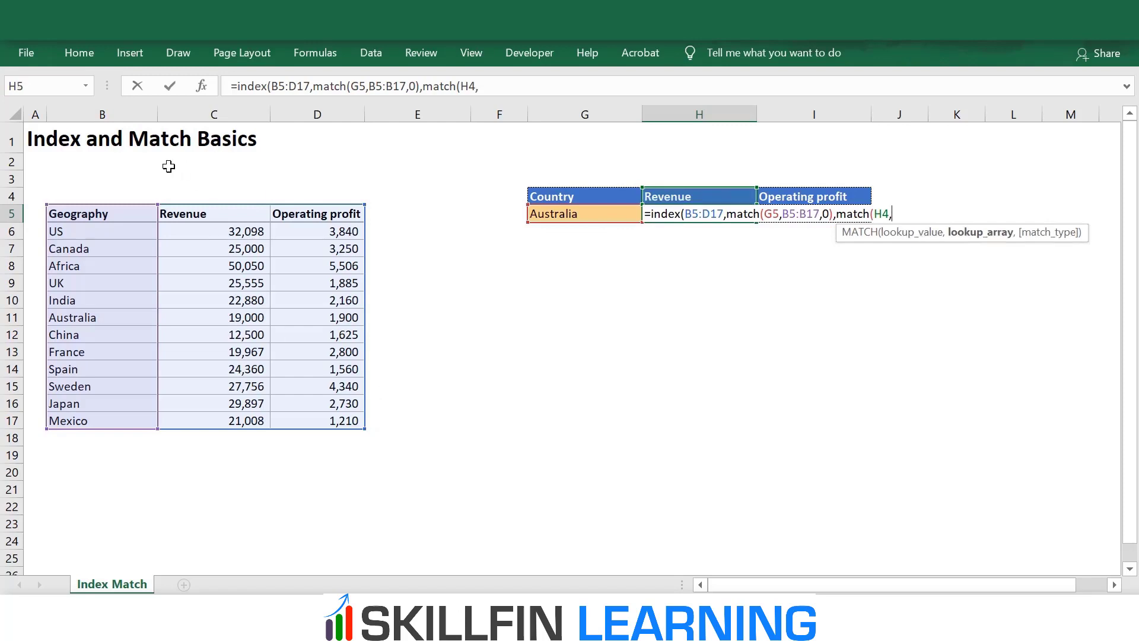
drag(79, 211, 294, 212)
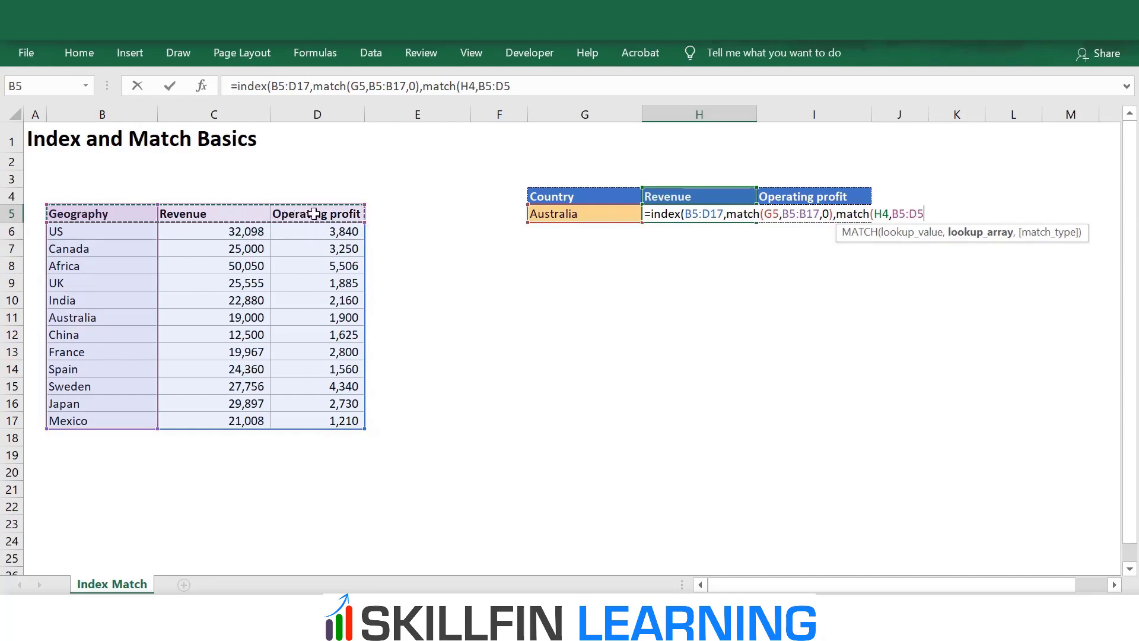
text(,)
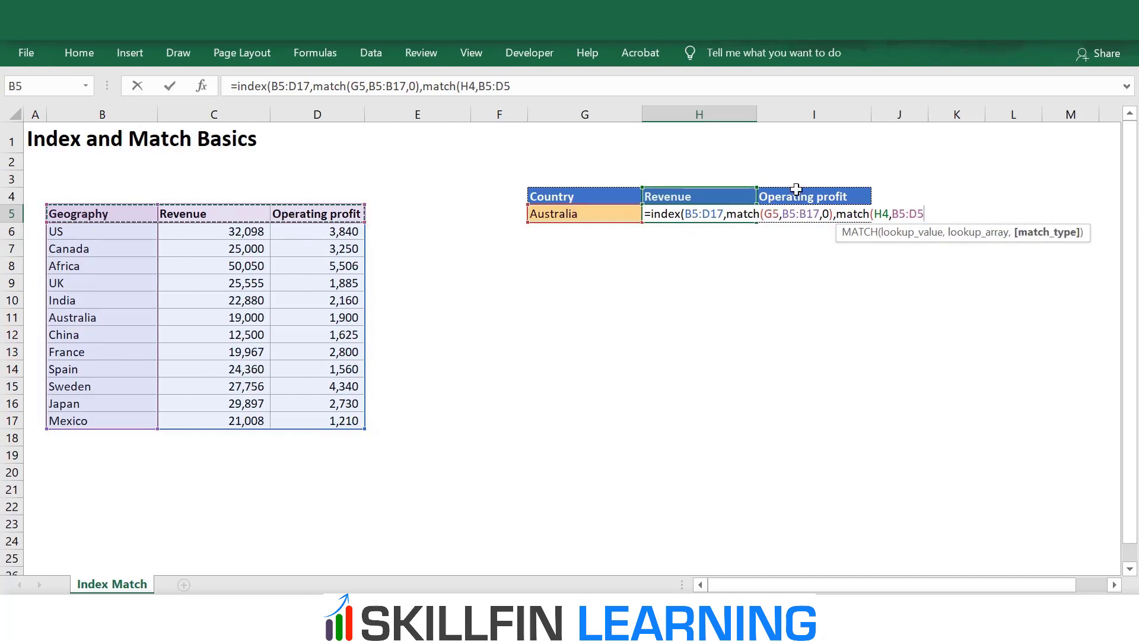
text(0)))
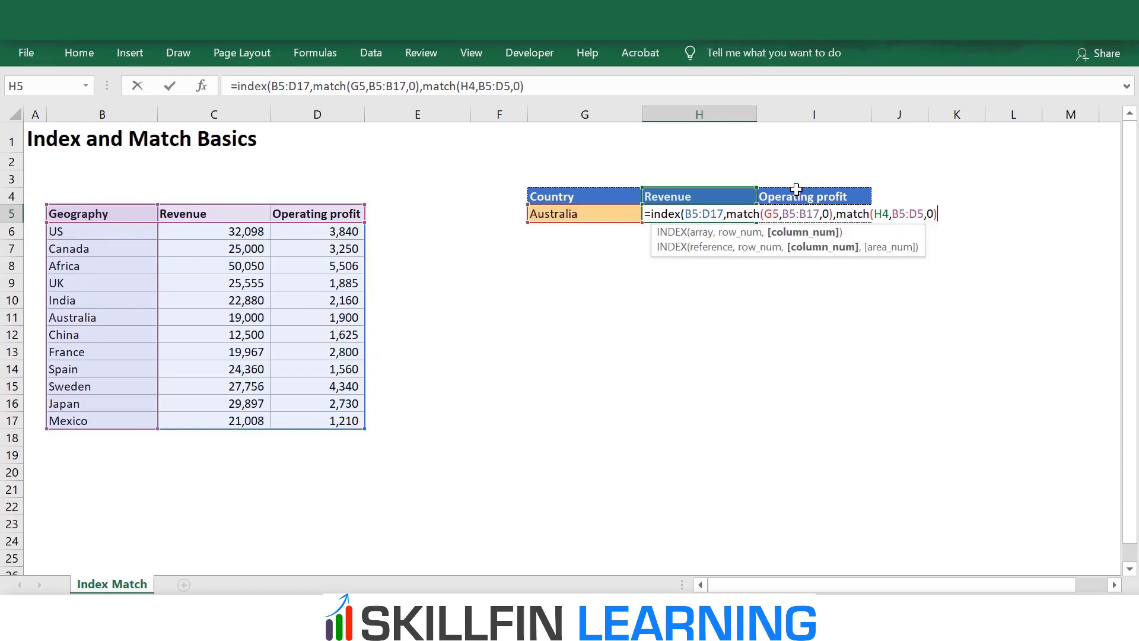
key(Return)
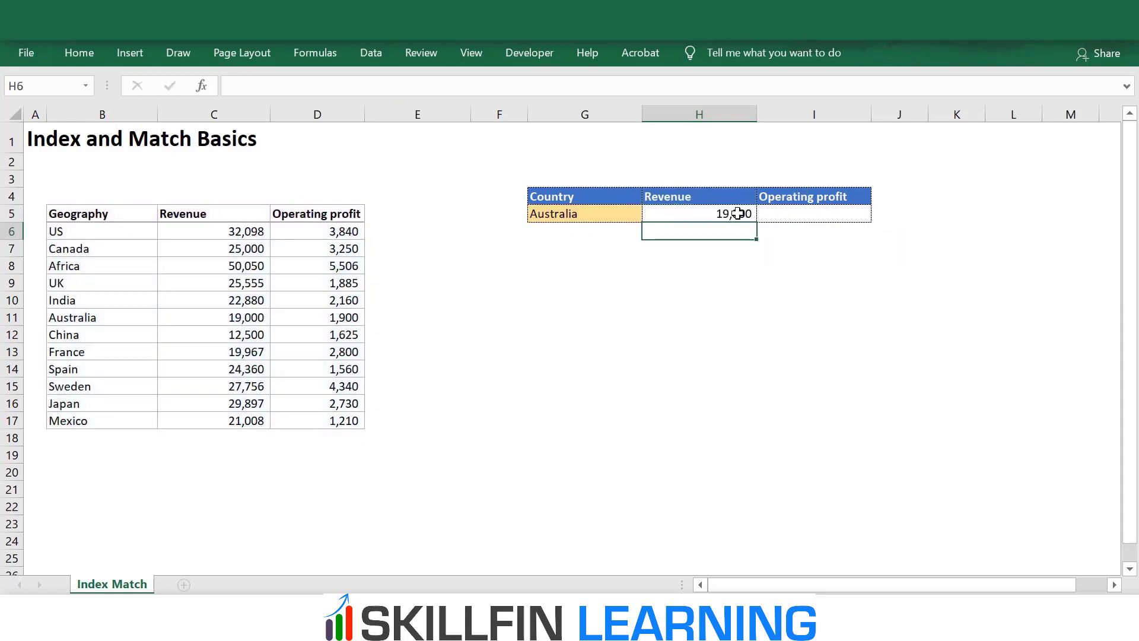
Step: Review the H5 formula and change the country in G5 to US to test the Revenue lookup
click(737, 213)
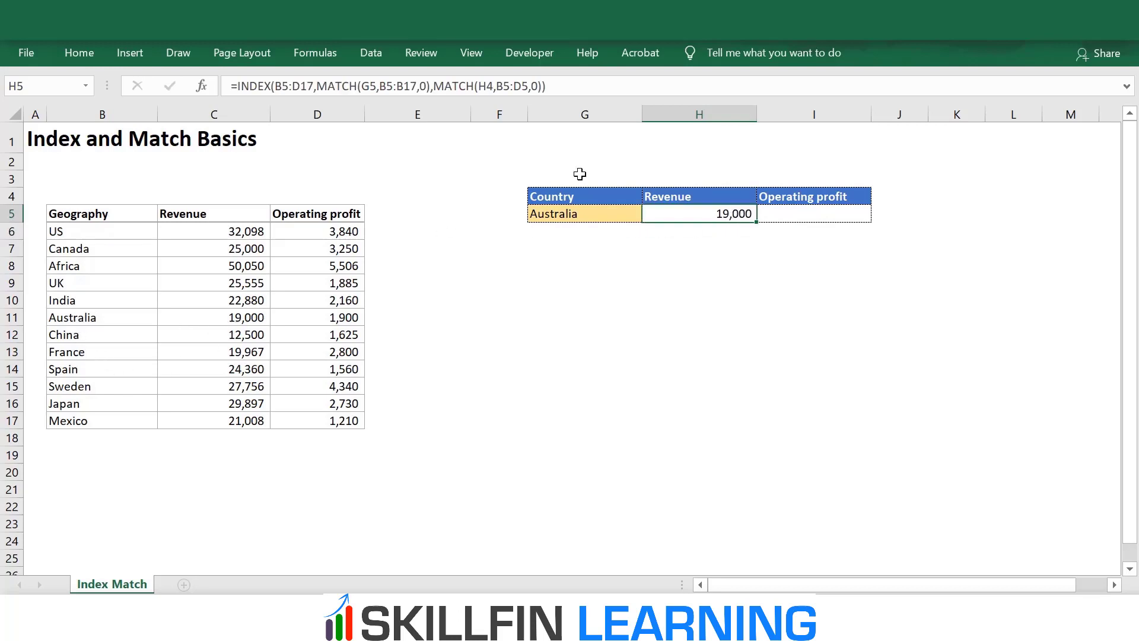
click(617, 217)
click(650, 215)
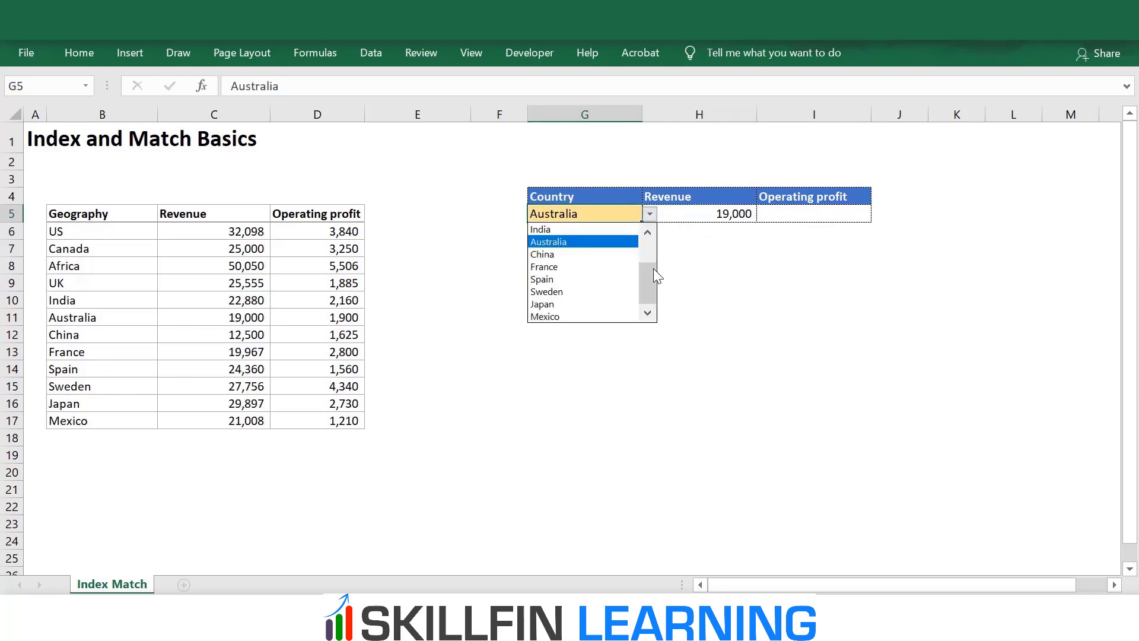
click(585, 230)
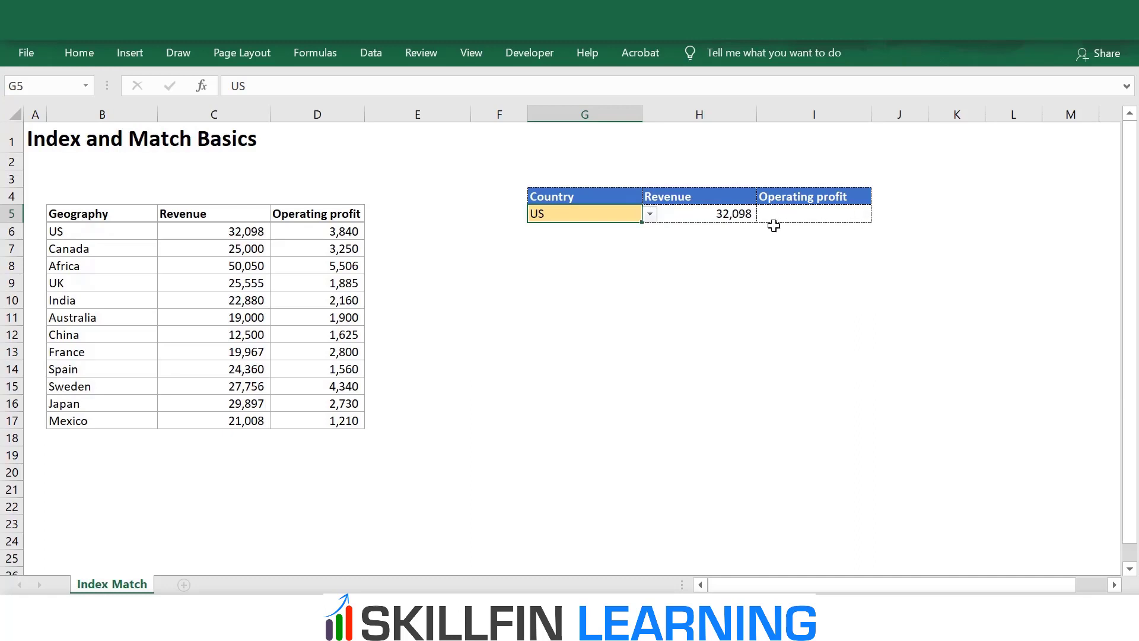
Step: Make the INDEX array in the H5 Revenue formula fully absolute as $B$5:$D$17
click(726, 215)
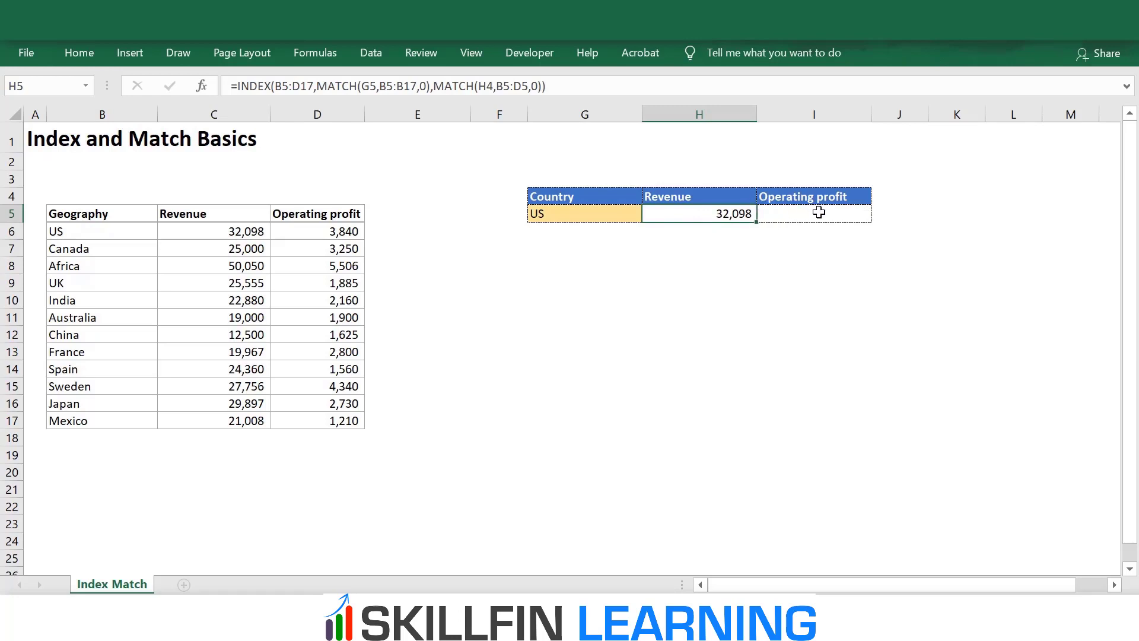
click(285, 87)
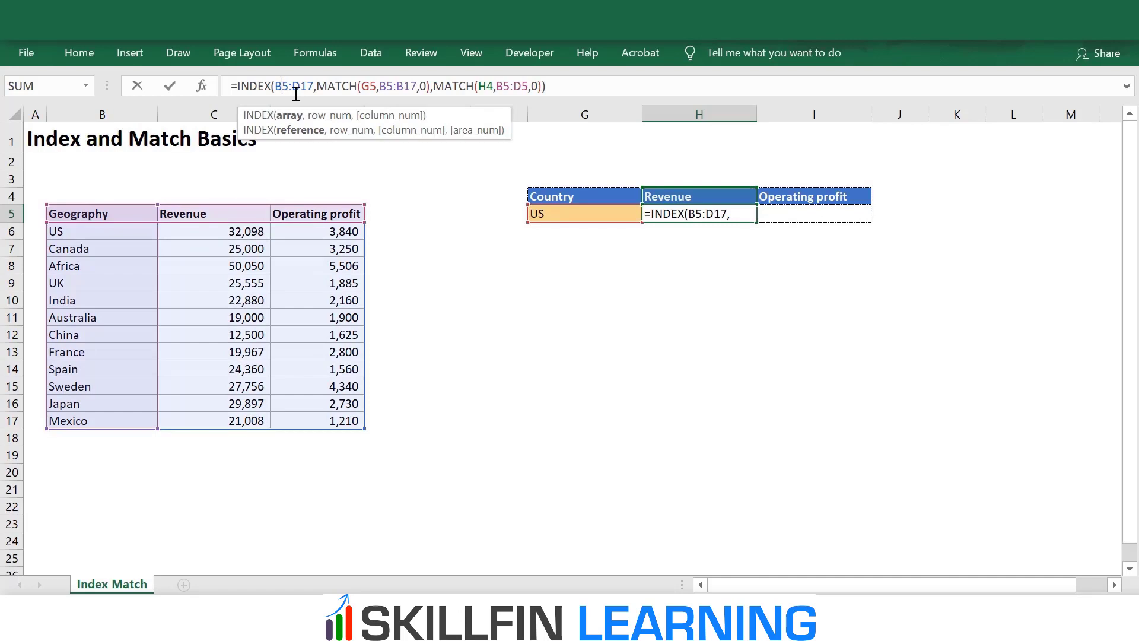
key(F4)
click(314, 89)
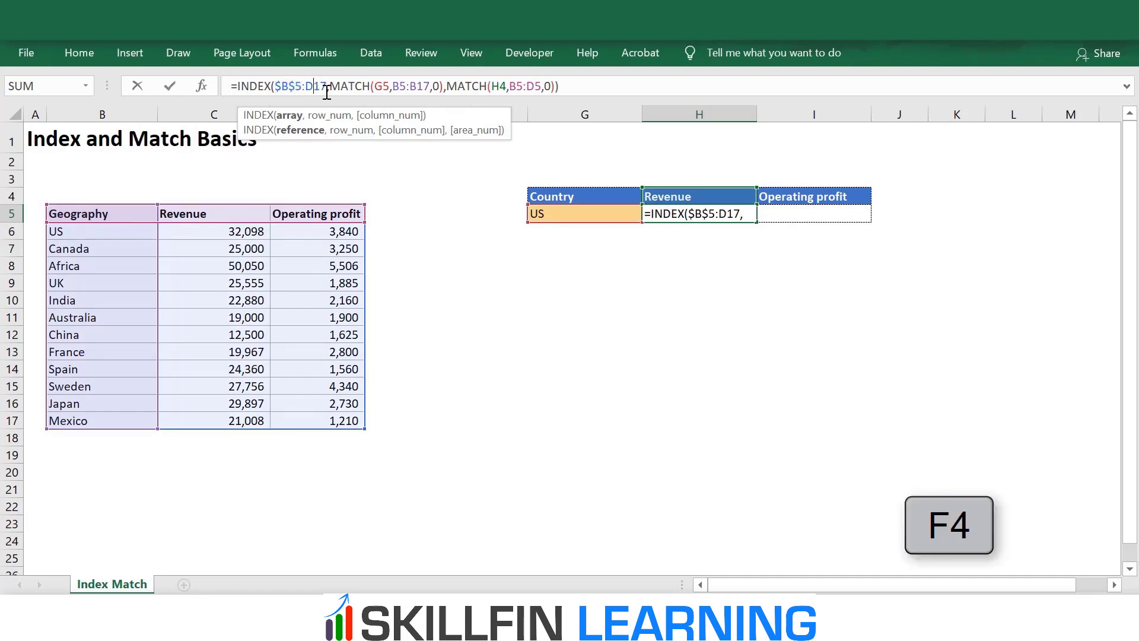
key(F4)
Step: Lock the row MATCH references in the H5 formula as $G$5 and $B$5:$B$17
click(395, 89)
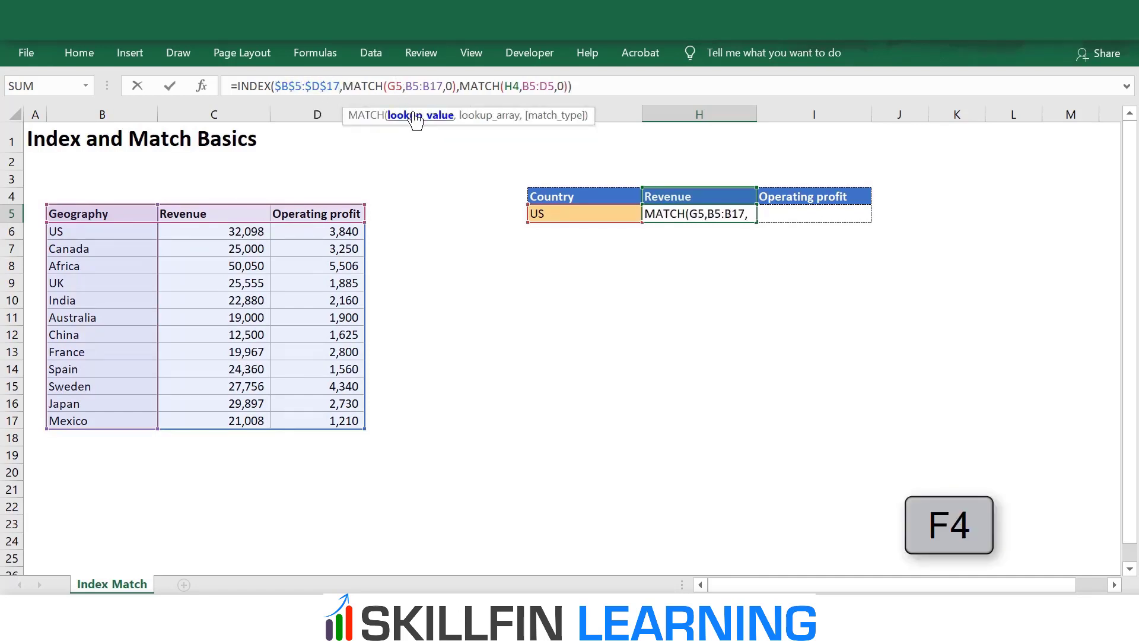
key(F4)
click(433, 88)
key(F4)
click(457, 89)
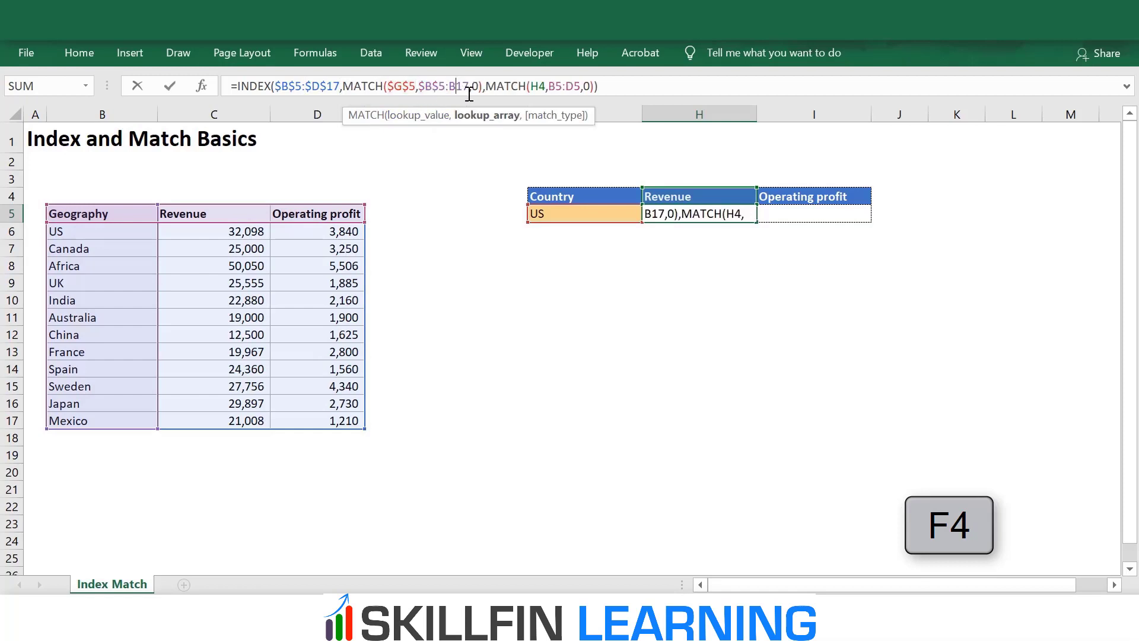
key(F4)
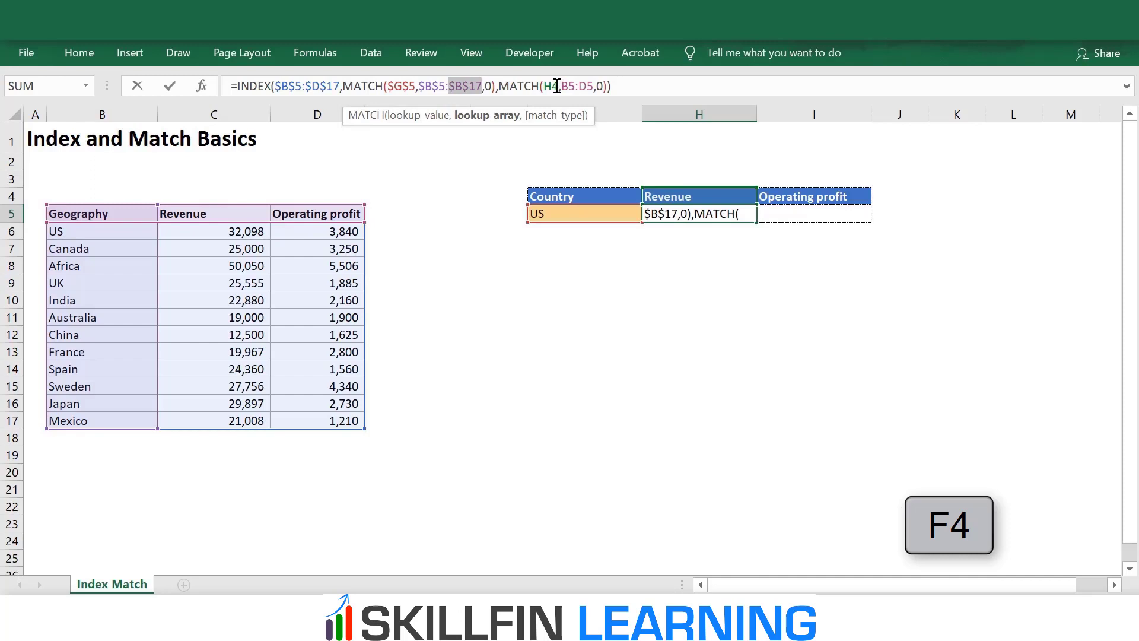
Step: Lock only the row of the column MATCH lookup value as H$4, make its array $B$5:$D$5, and commit the H5 formula
click(559, 86)
key(F4)
key(F4)
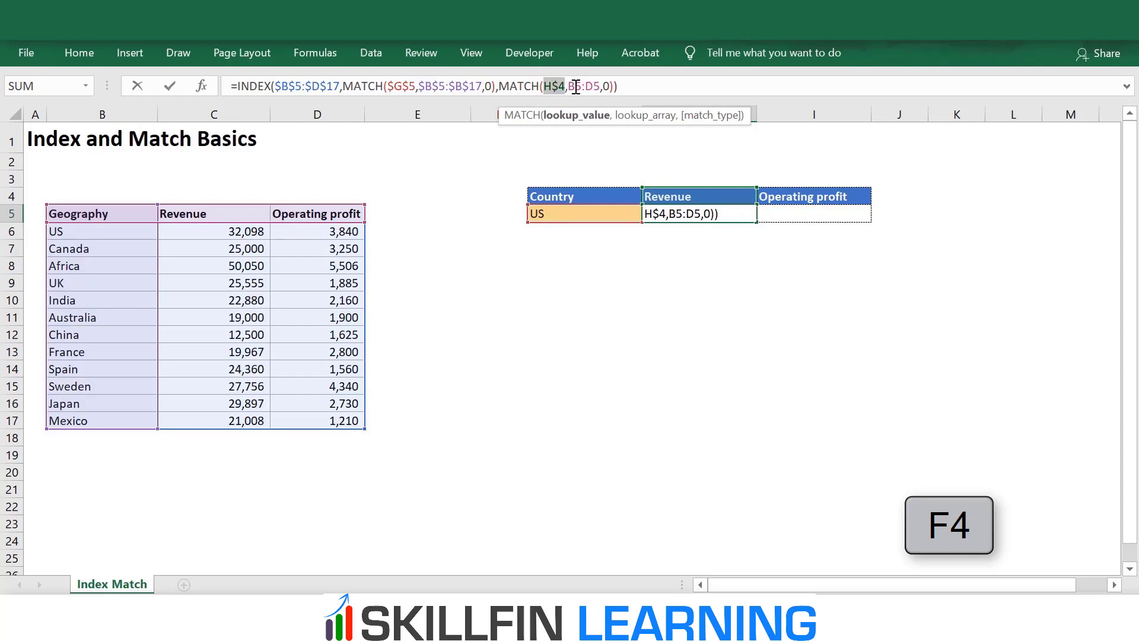
click(575, 87)
key(F4)
click(606, 87)
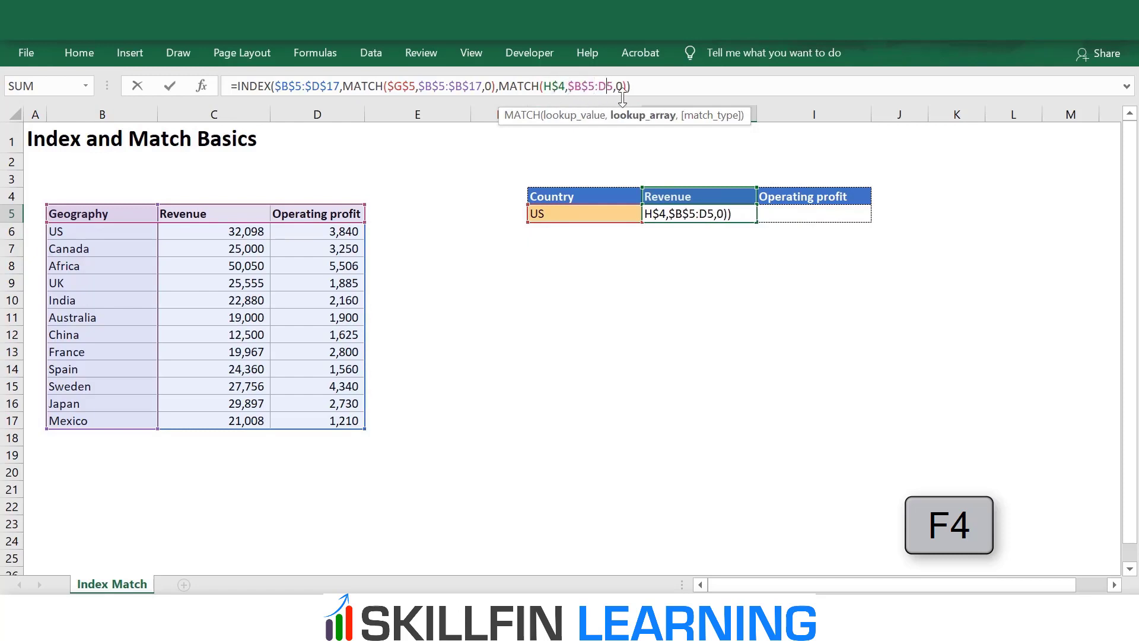
key(F4)
key(Return)
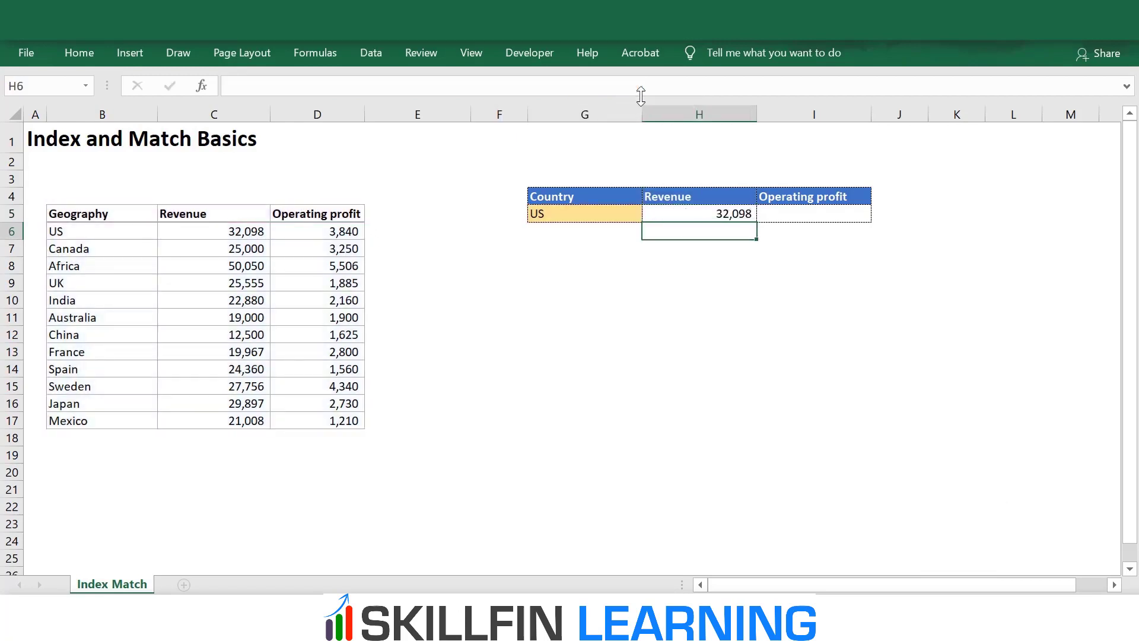
Step: Copy the Revenue formula from H5 into the Operating profit cell I5
key(Up)
key(ctrl+c)
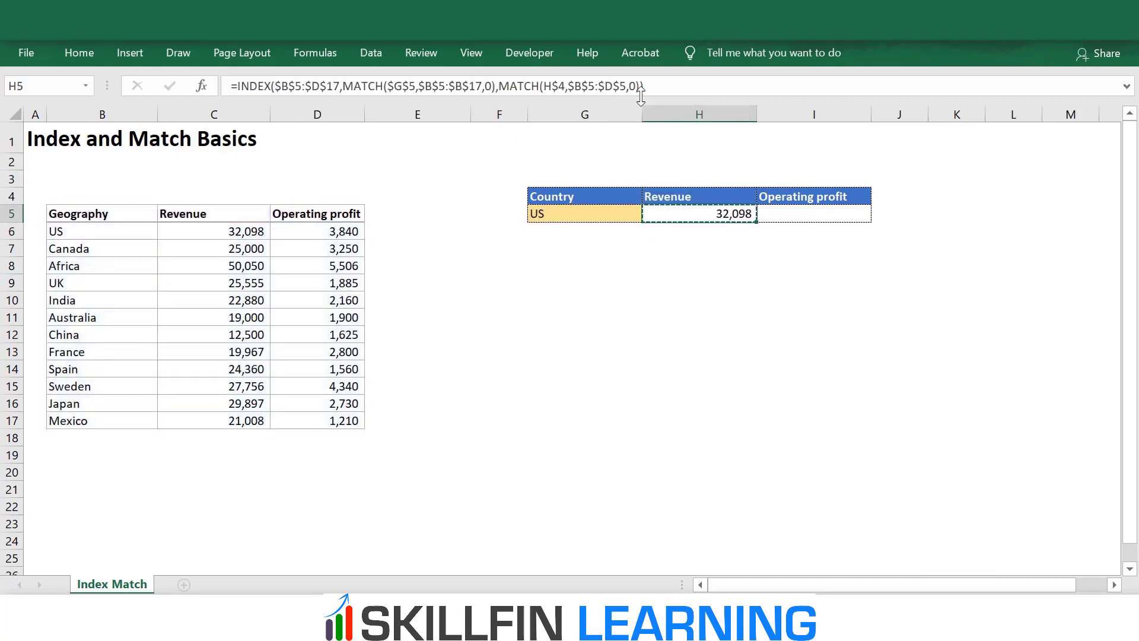
key(Right)
key(ctrl+v)
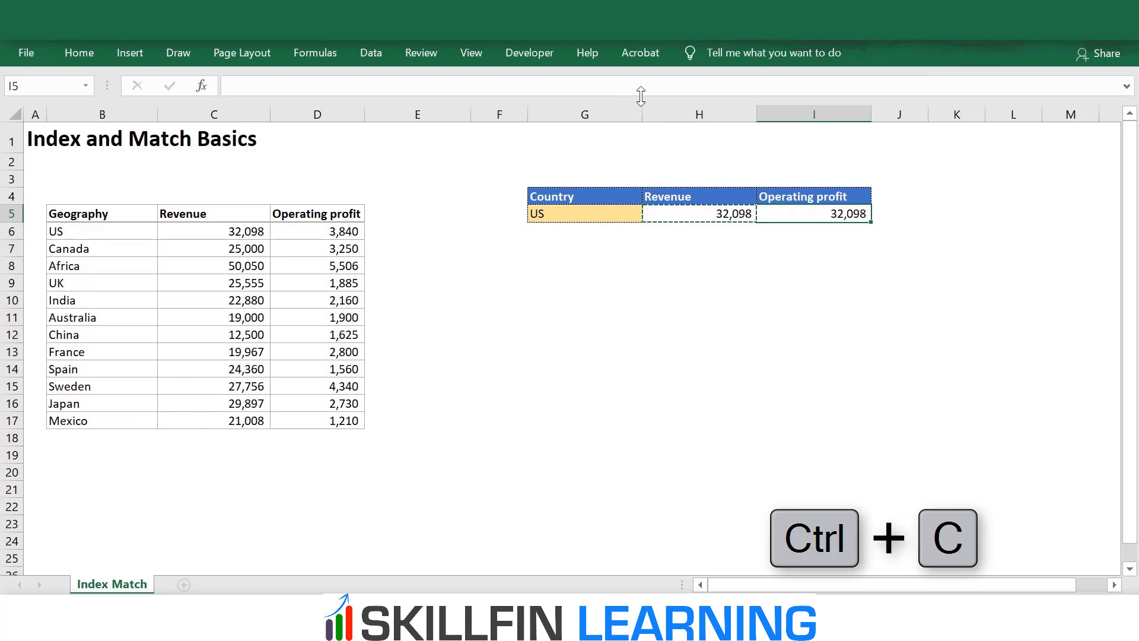
key(Escape)
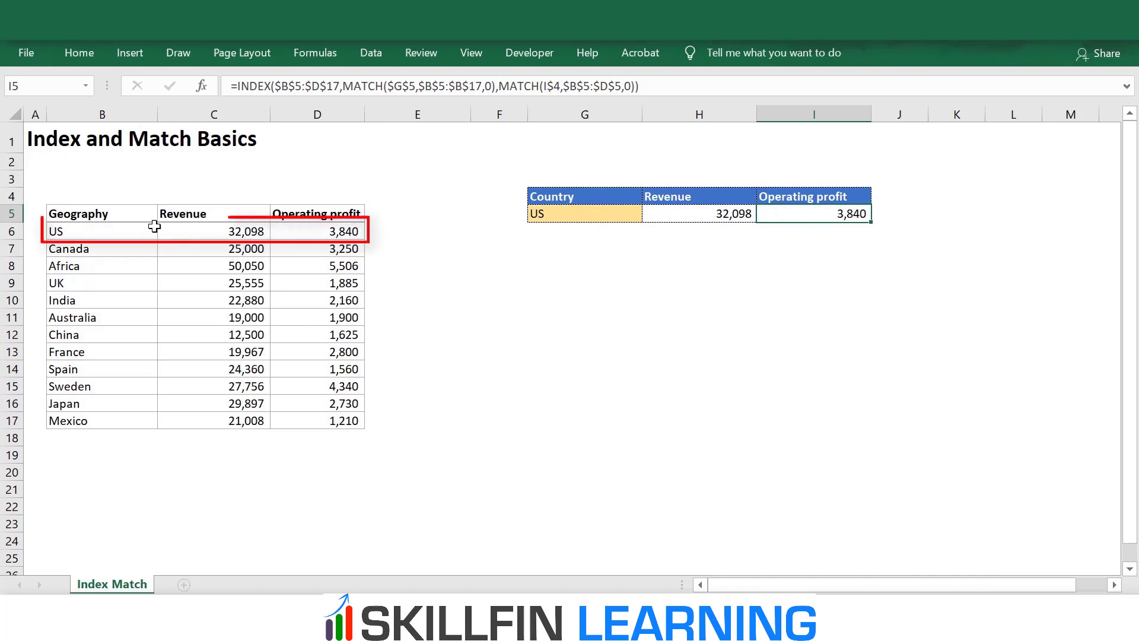
Step: Change the country in G5 to India to test both the Revenue and Operating profit lookups
click(613, 212)
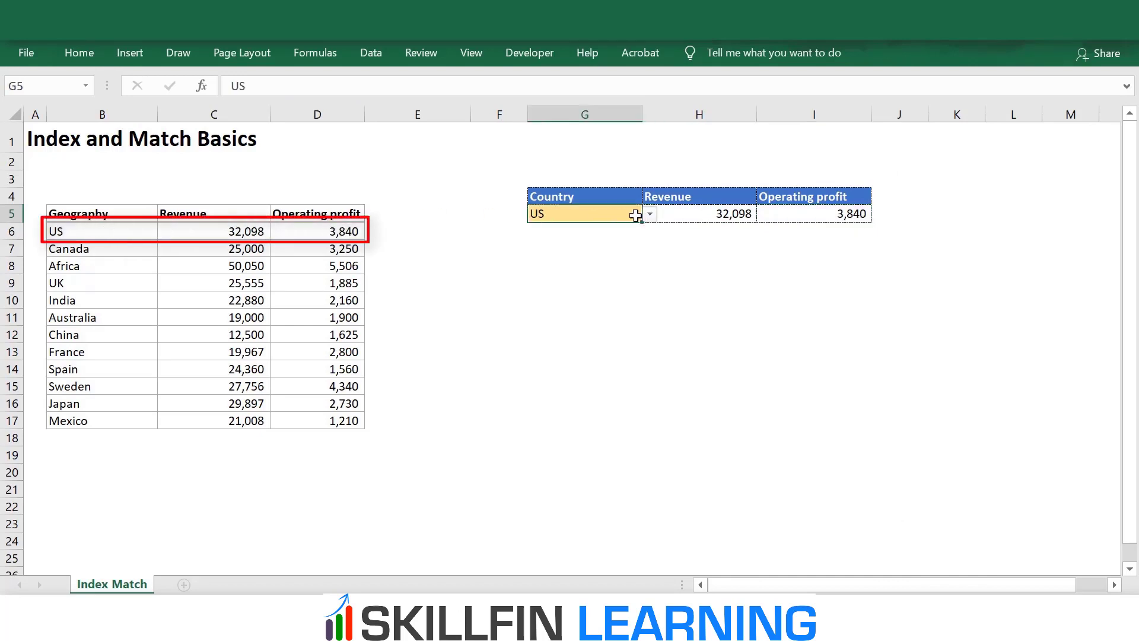
click(650, 215)
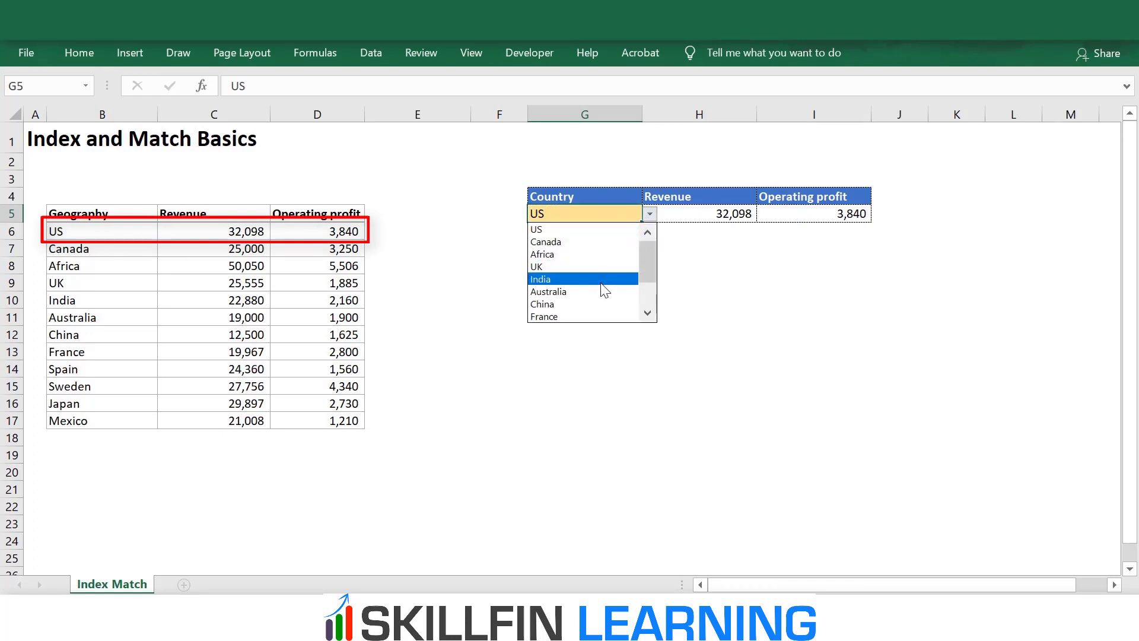
click(601, 280)
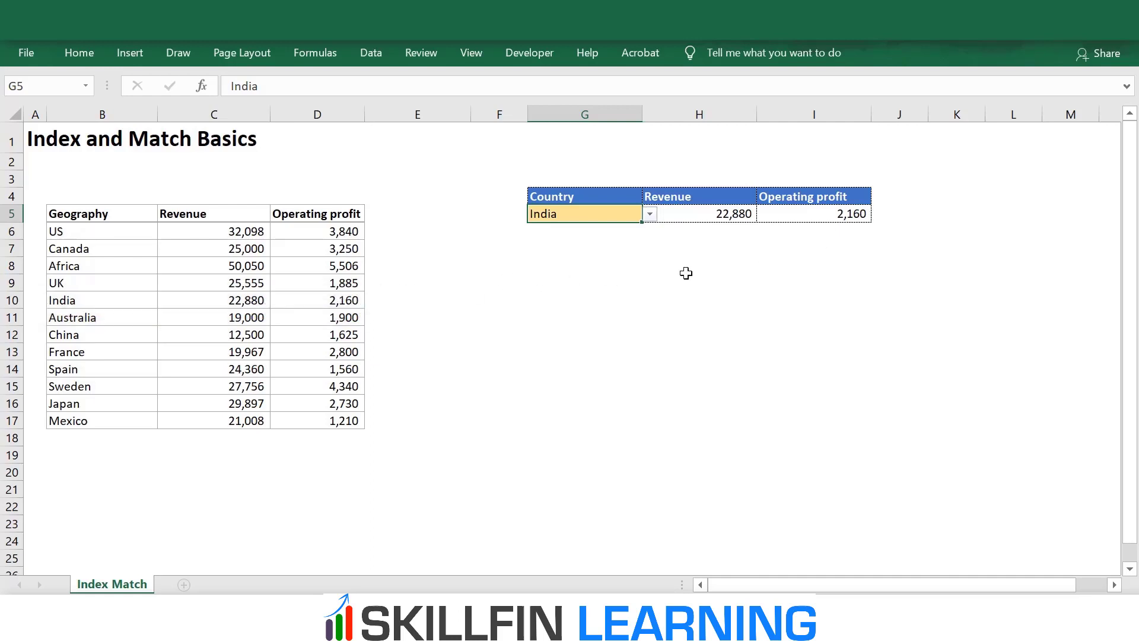
click(815, 282)
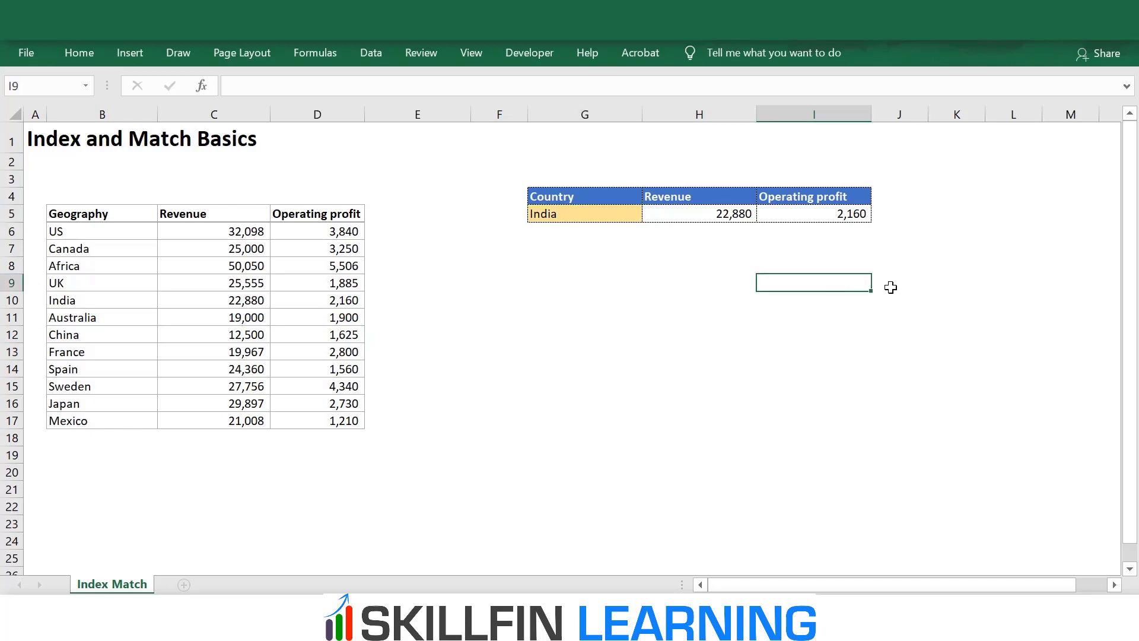